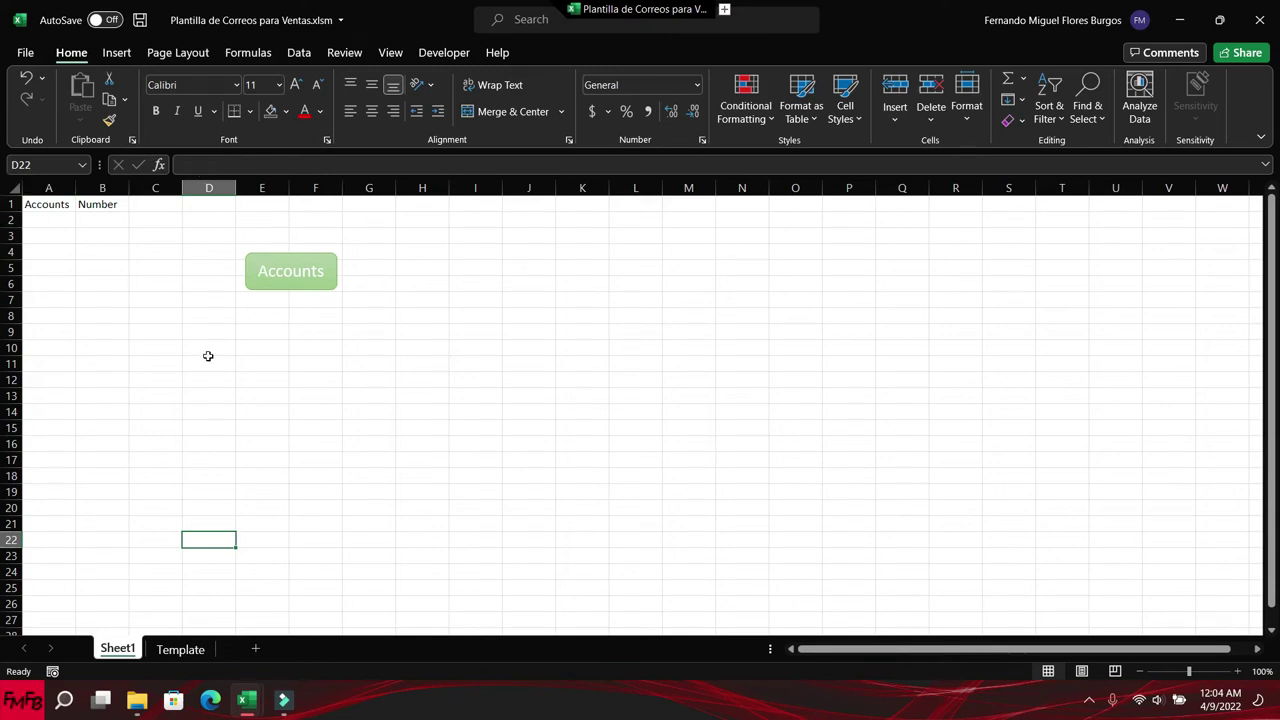
# - Run the Accounts macro and clear the duplicate account rows 4–5 (A4:B5)
pyautogui.click(313, 270)
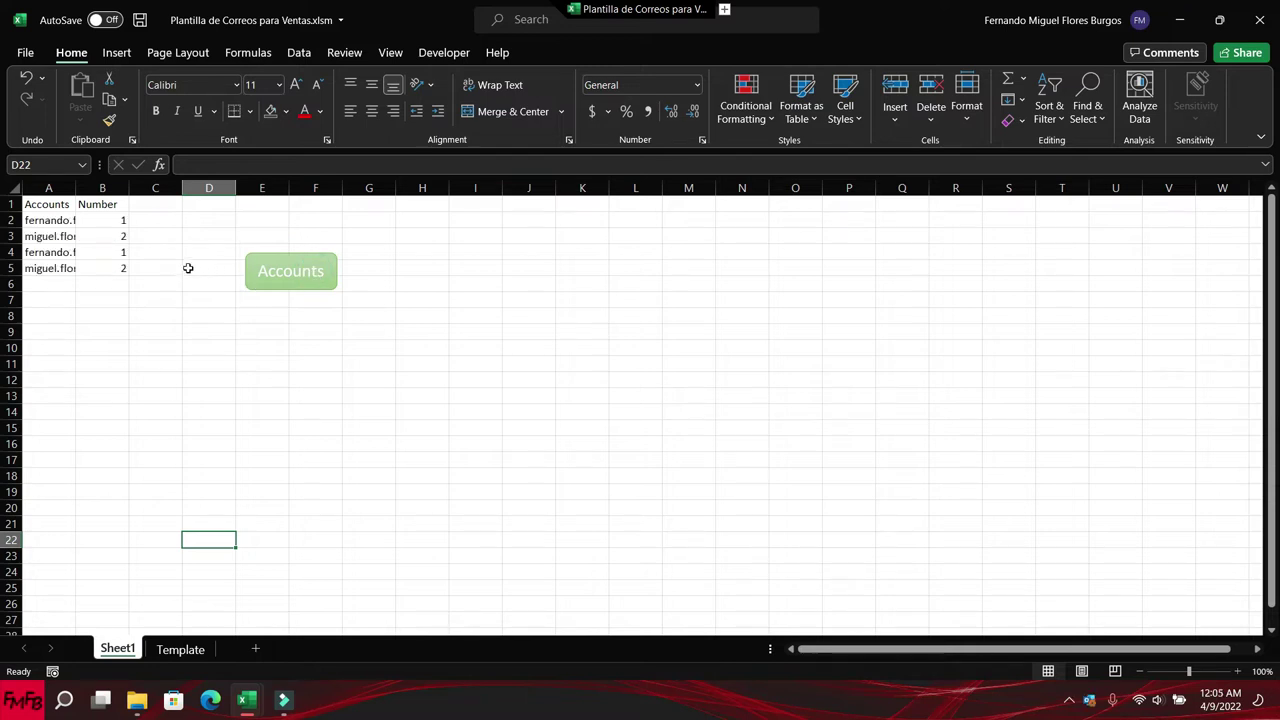
pyautogui.doubleClick(92, 253)
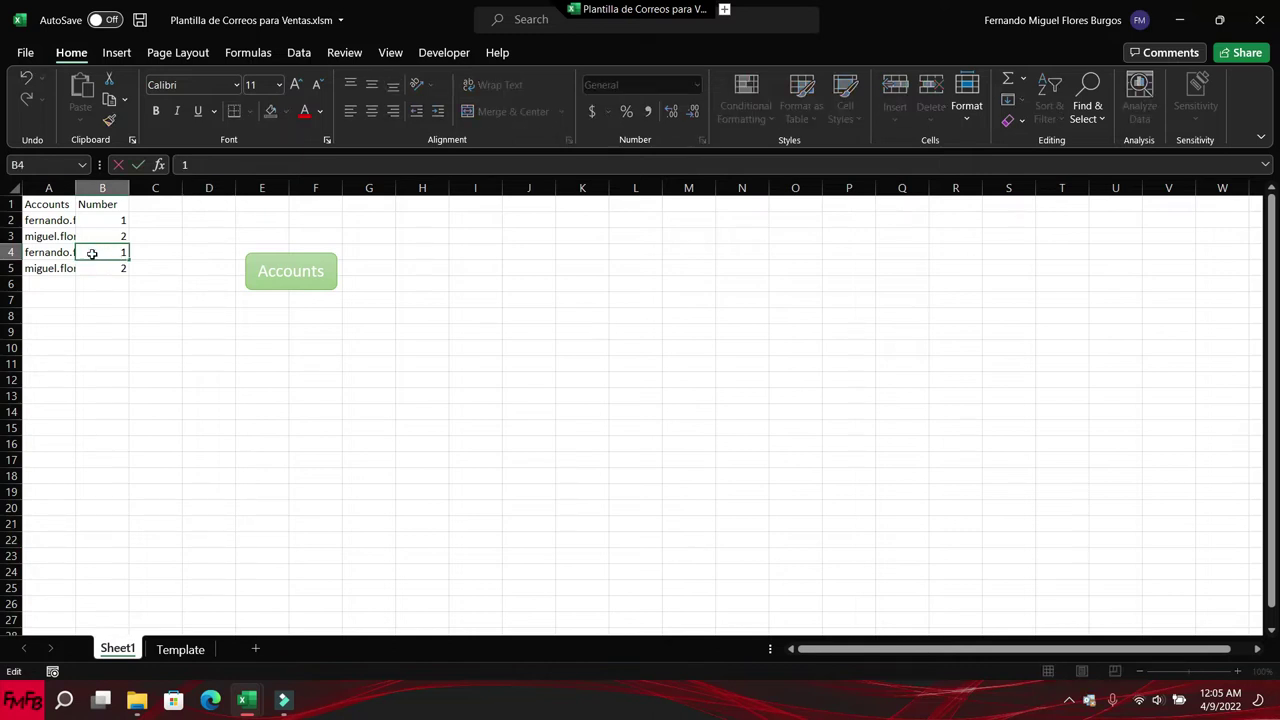
pyautogui.press('Escape')
pyautogui.hotkey('shift', 'Left')
pyautogui.hotkey('shift', 'Down')
pyautogui.press('Delete')
# - Fill the second account row A3:B3 with yellow
pyautogui.press('Up')
pyautogui.hotkey('shift', 'Left')
pyautogui.hotkey('ctrl', 'v')
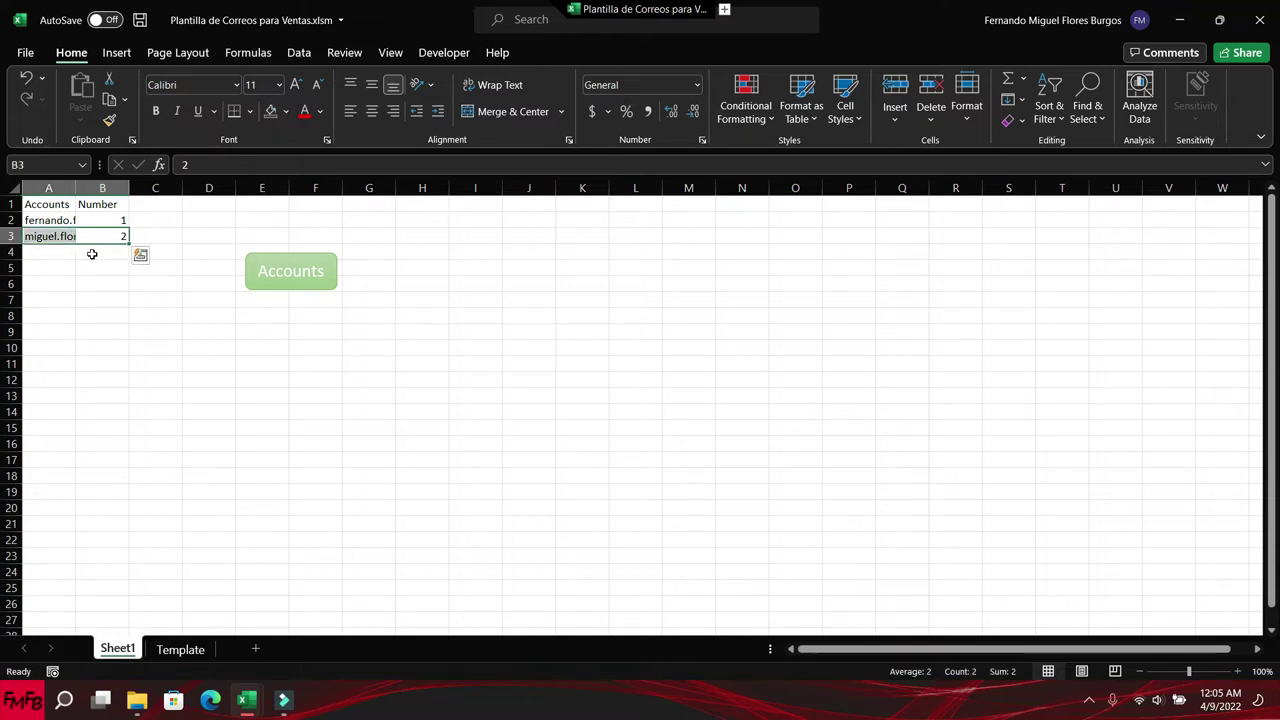
pyautogui.click(286, 111)
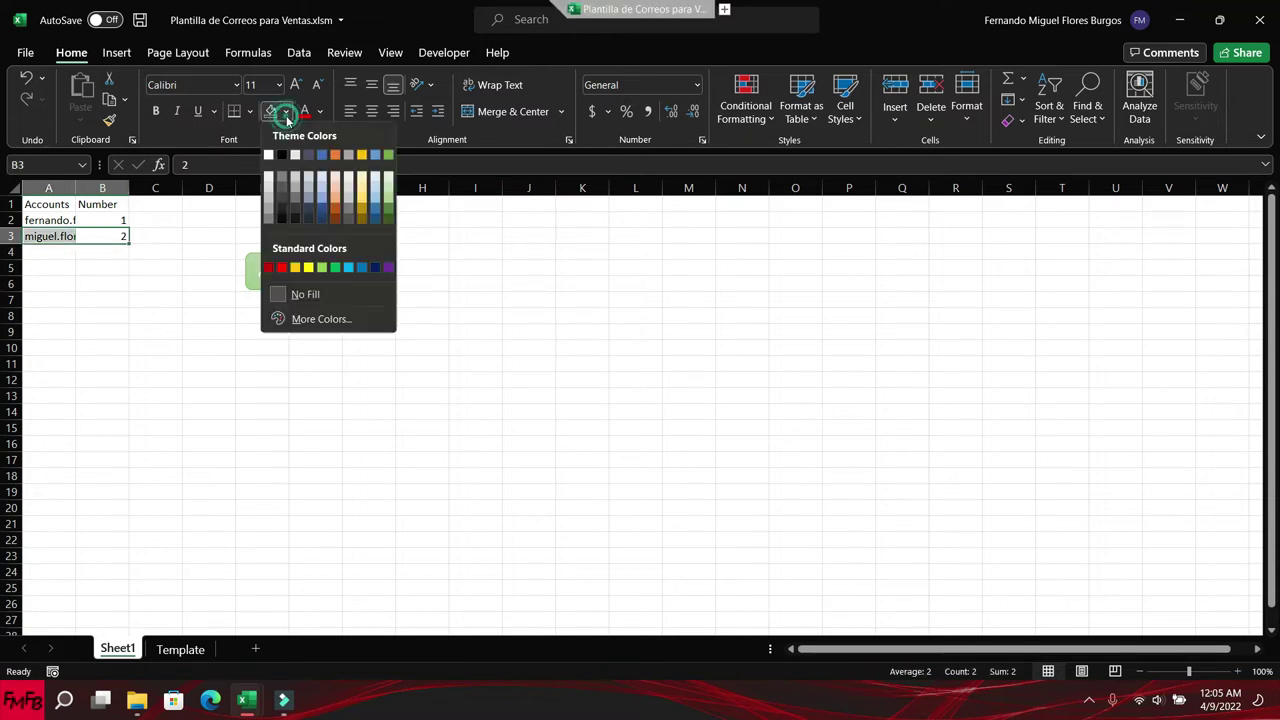
pyautogui.click(307, 268)
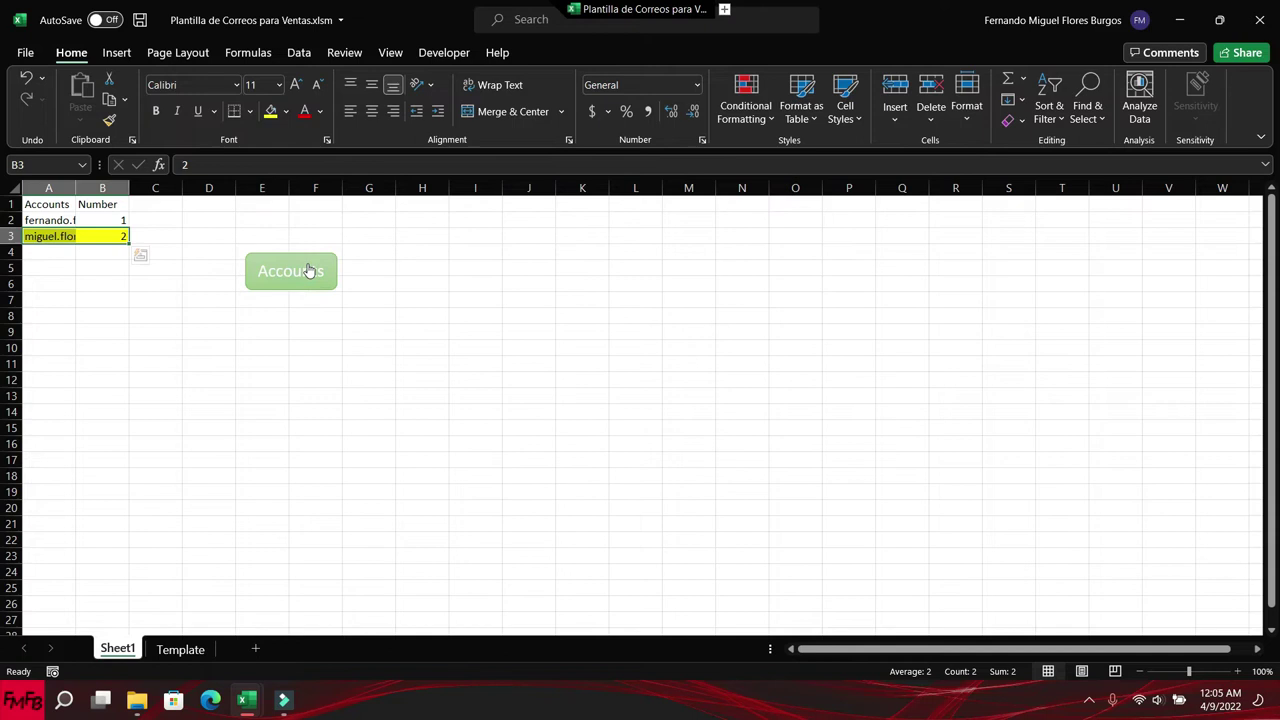
pyautogui.press('Right')
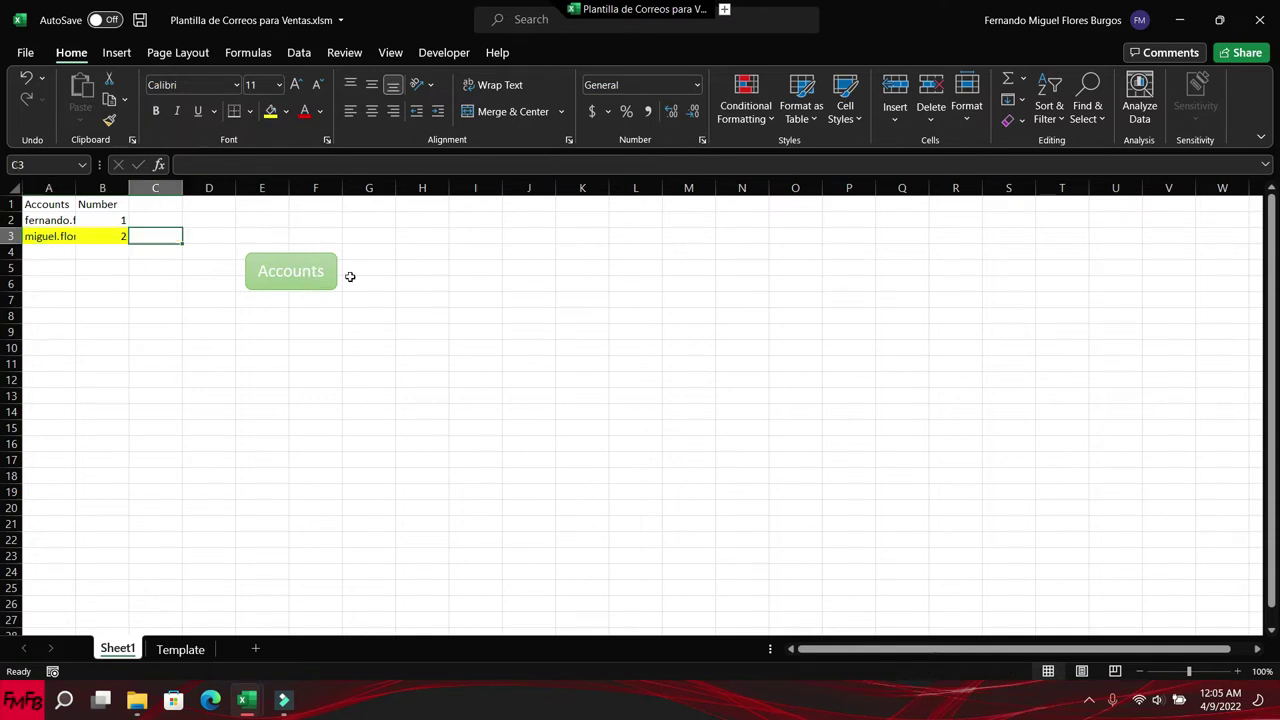
# - On the Template sheet, enter the two recipients' e-mail addresses in A2 and A3
pyautogui.click(199, 650)
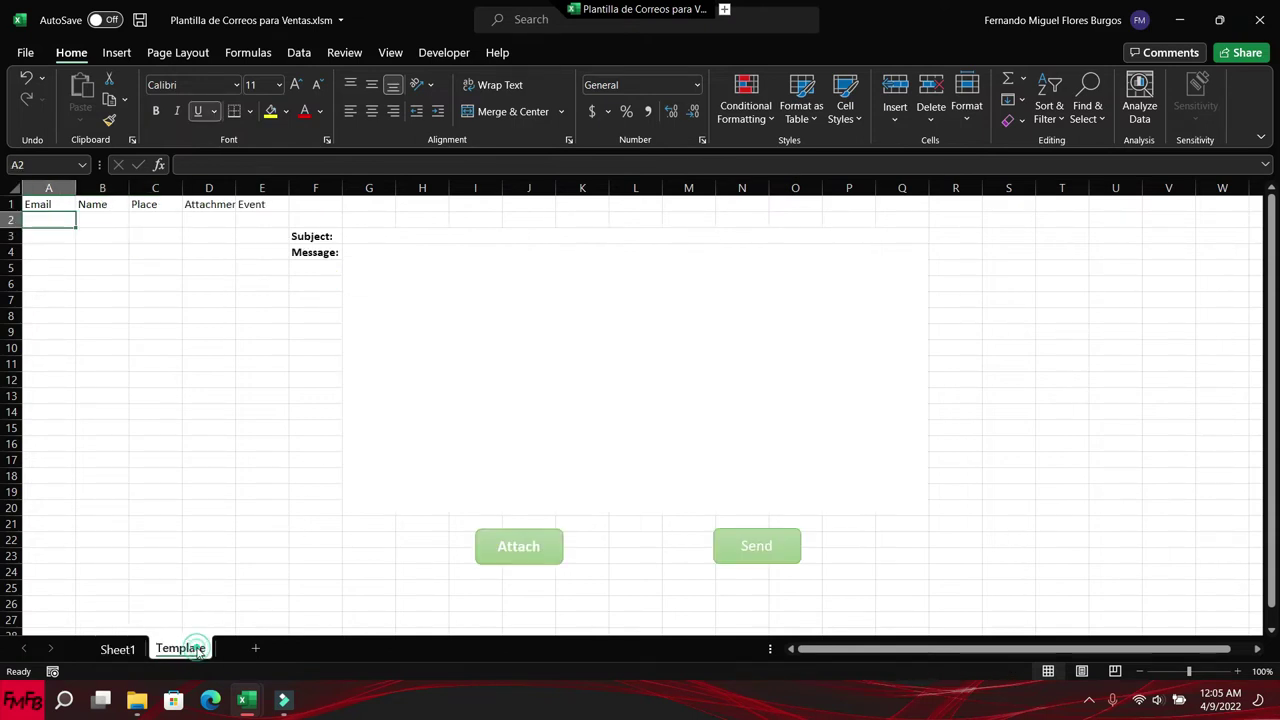
pyautogui.press('Return')
pyautogui.press('Up')
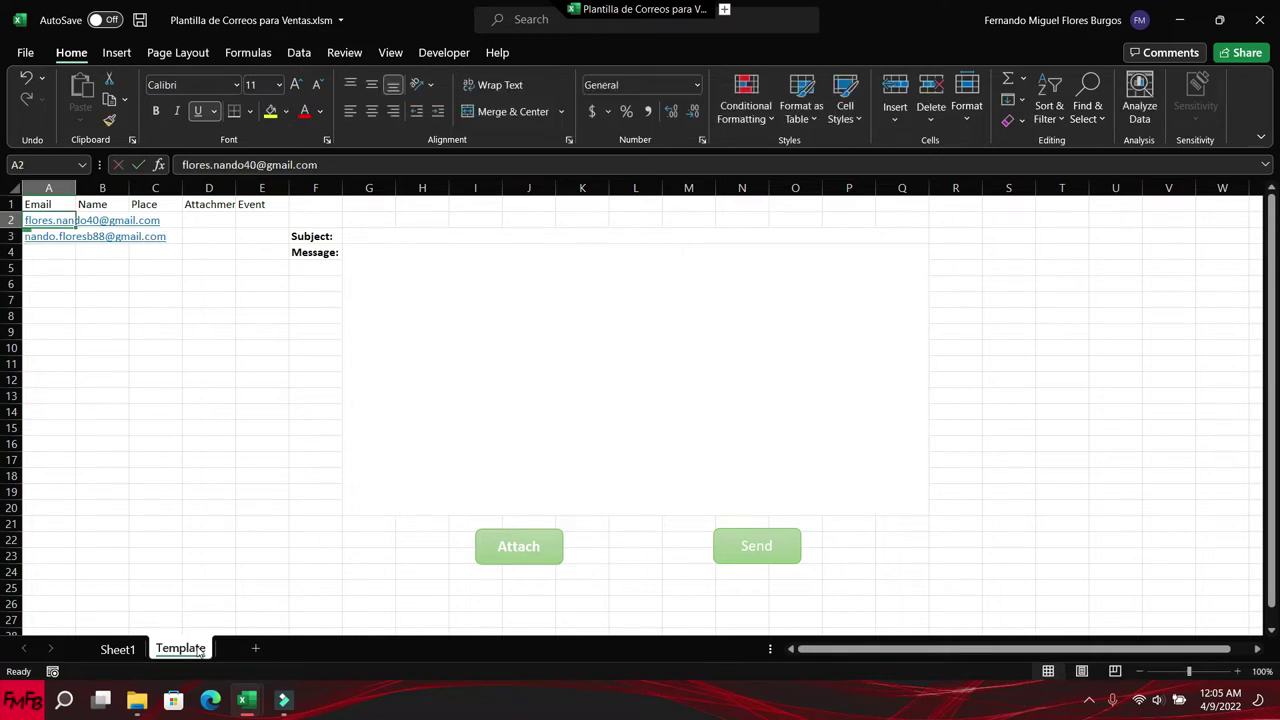
# - Enter the places Barcelona in C2 and Madrid in C3
pyautogui.press('Right')
pyautogui.press('Right')
pyautogui.write('B')
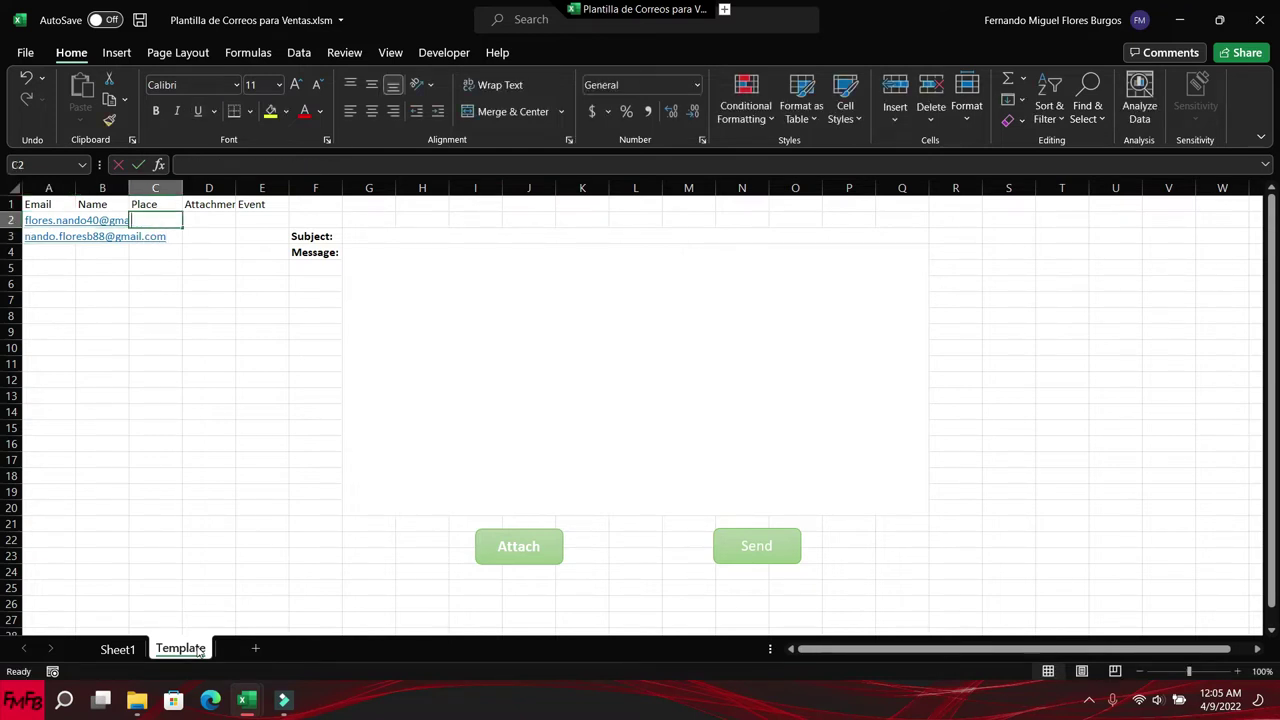
pyautogui.write('arcek')
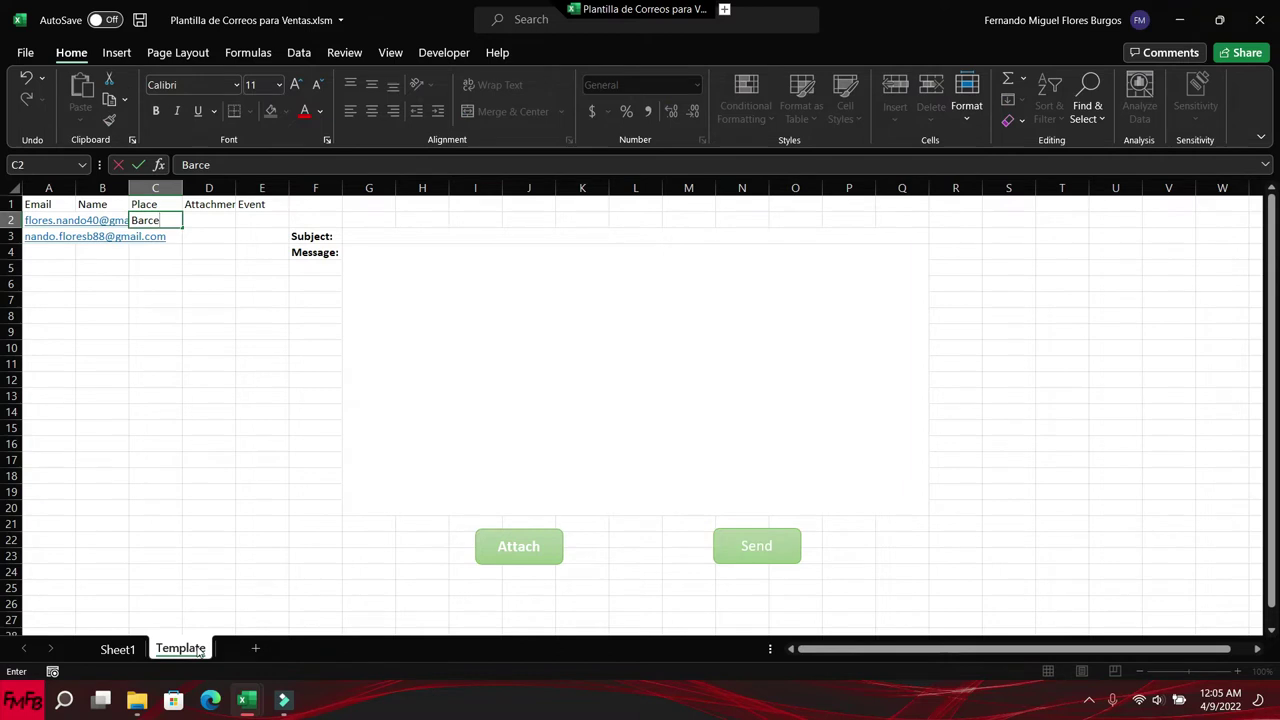
pyautogui.write('lona')
pyautogui.press('Return')
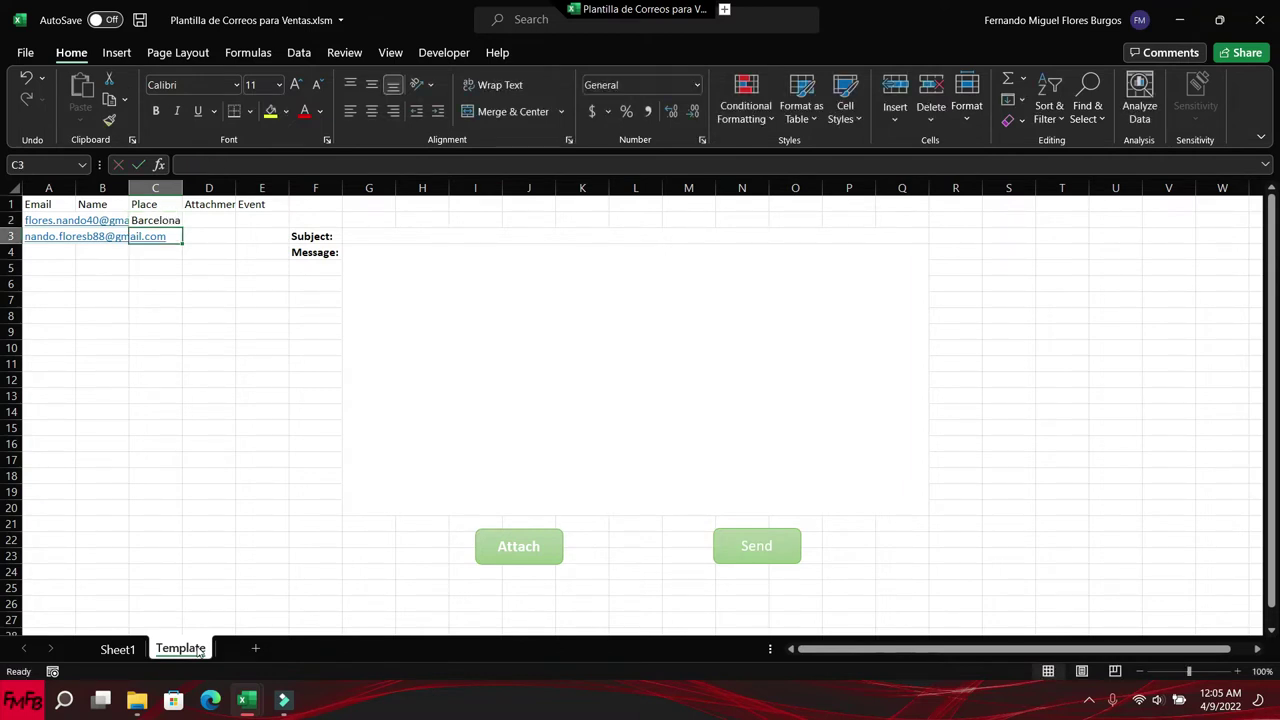
pyautogui.write('Madrid')
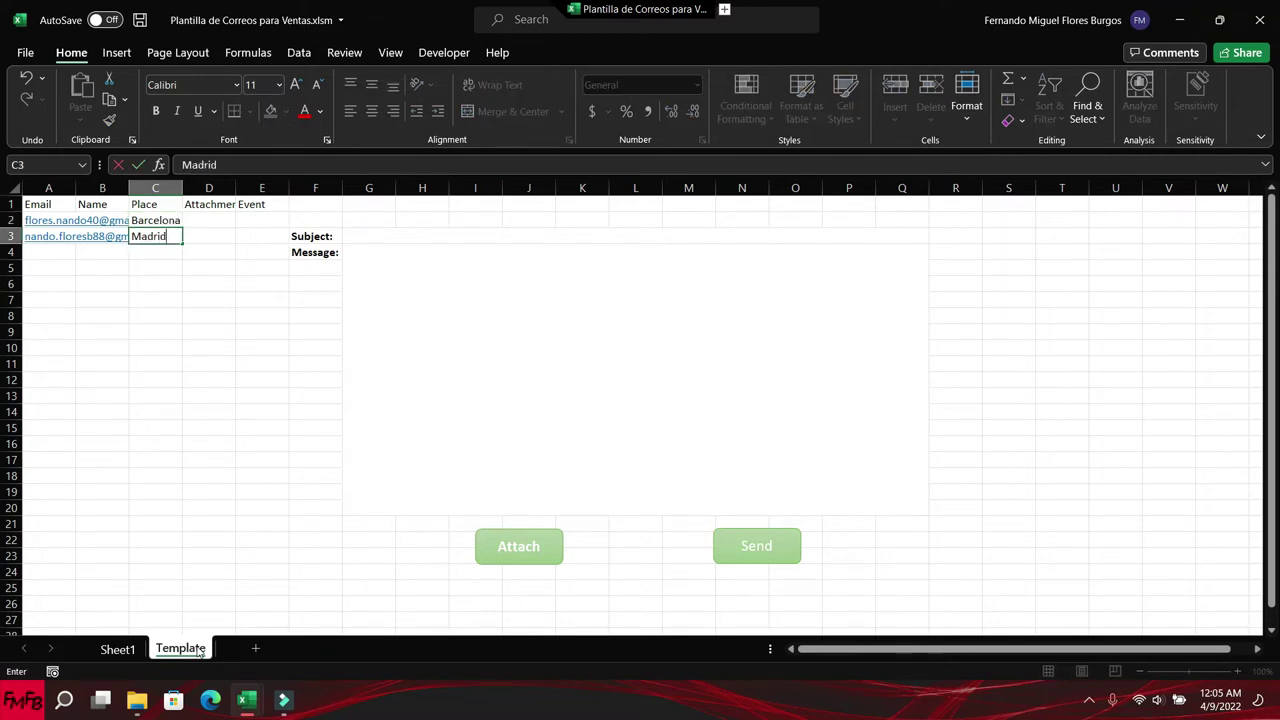
pyautogui.press('Tab')
pyautogui.press('Up')
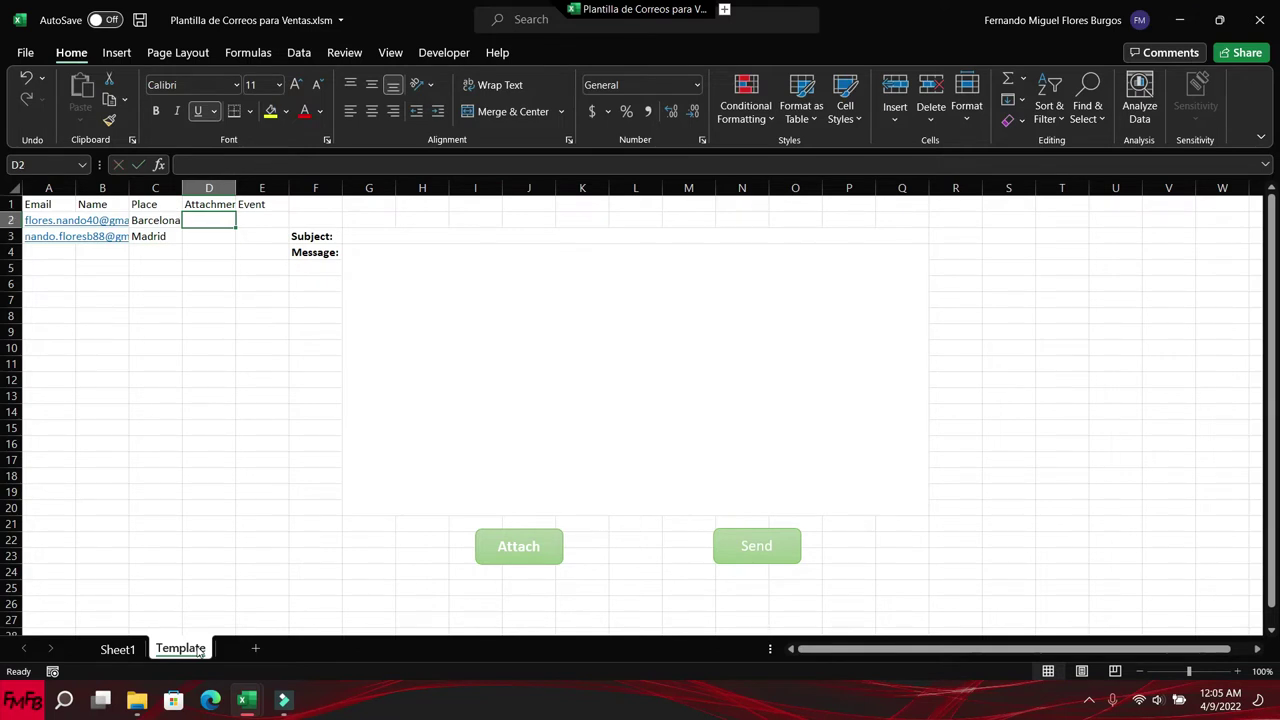
# - Enter the events 'Reunión de negocios' in E2 and 'Feria Alimentaria' in E3
pyautogui.press('Right')
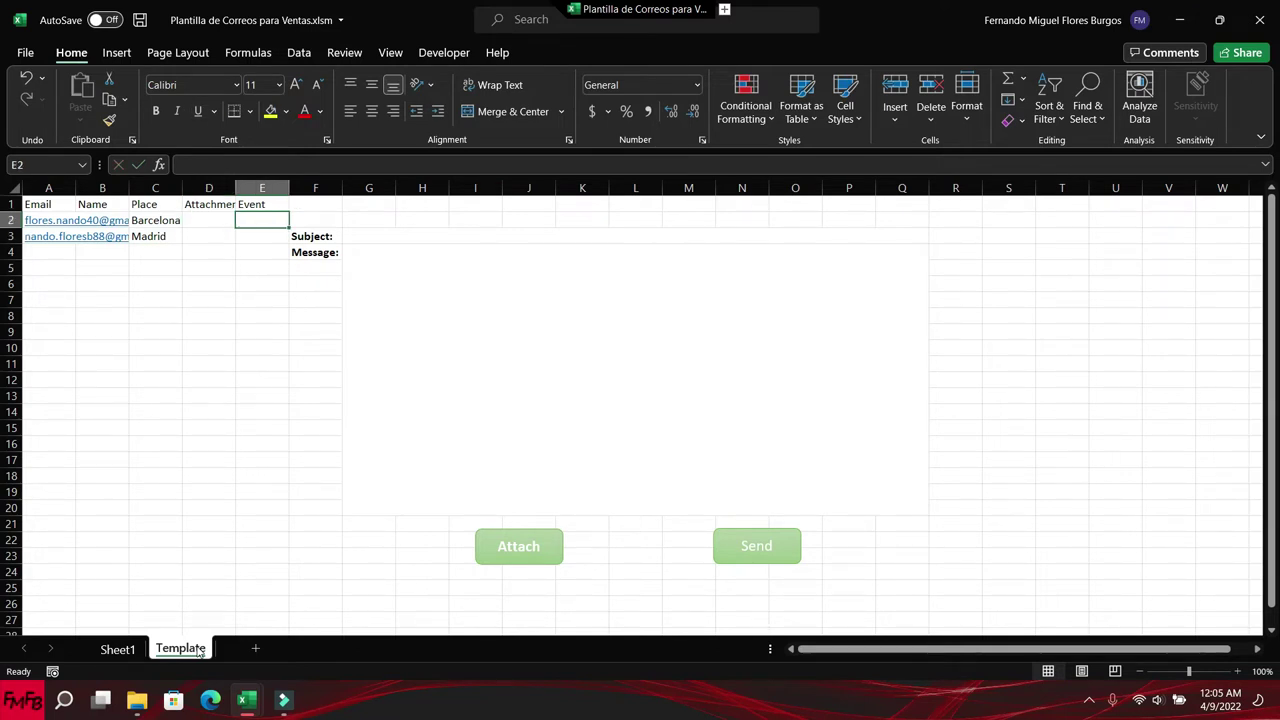
pyautogui.write('Re')
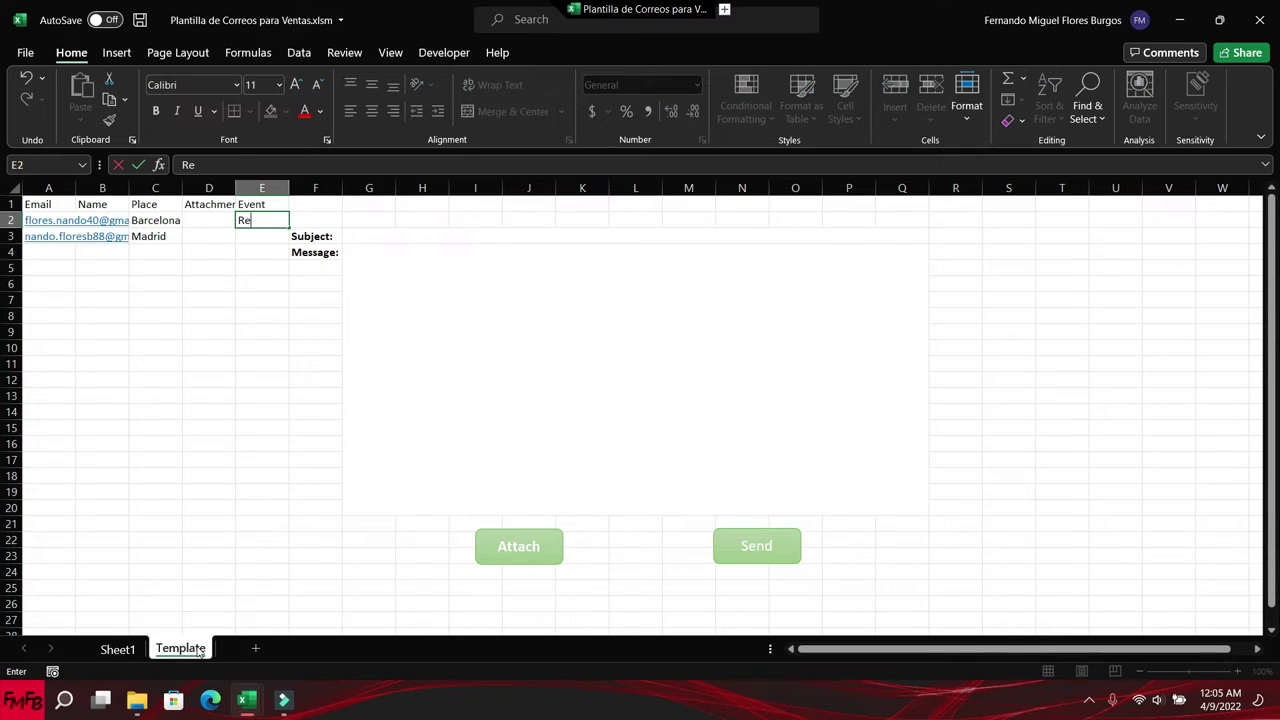
pyautogui.press('BackSpace')
pyautogui.press('BackSpace')
pyautogui.write('Reunión')
pyautogui.write(' de')
pyautogui.write(' negocios')
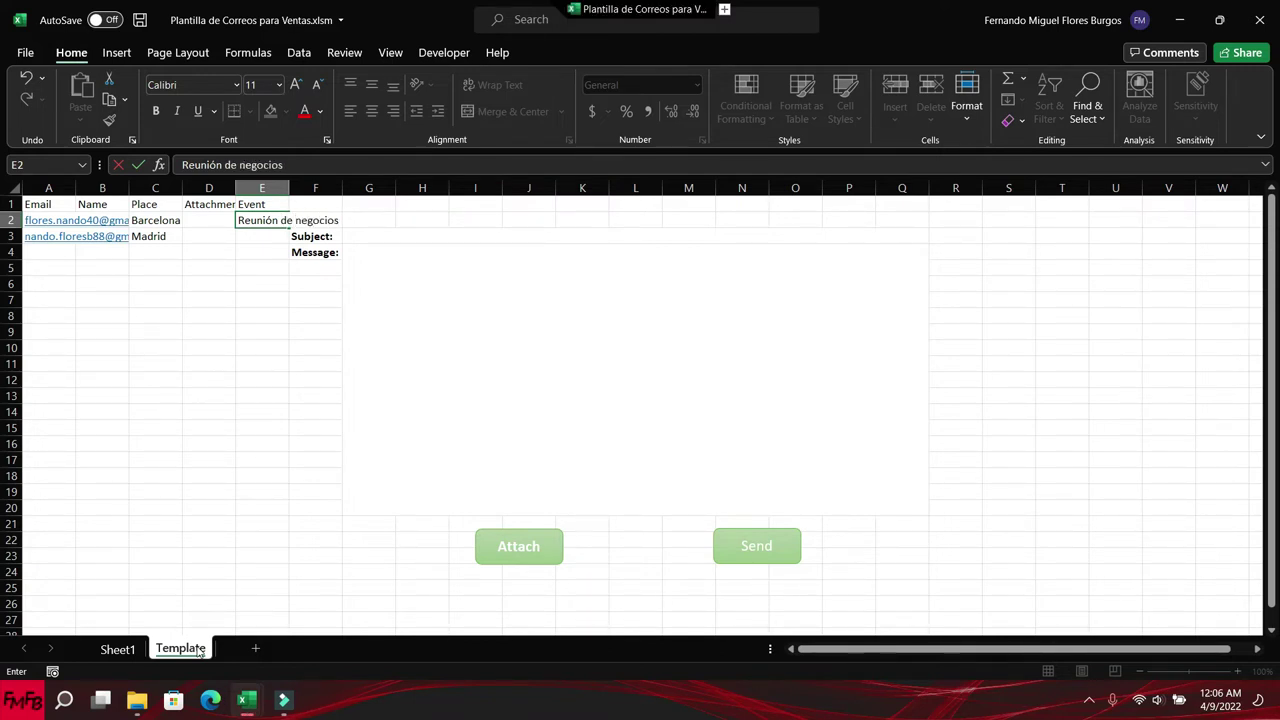
pyautogui.press('Return')
pyautogui.write('Feria ')
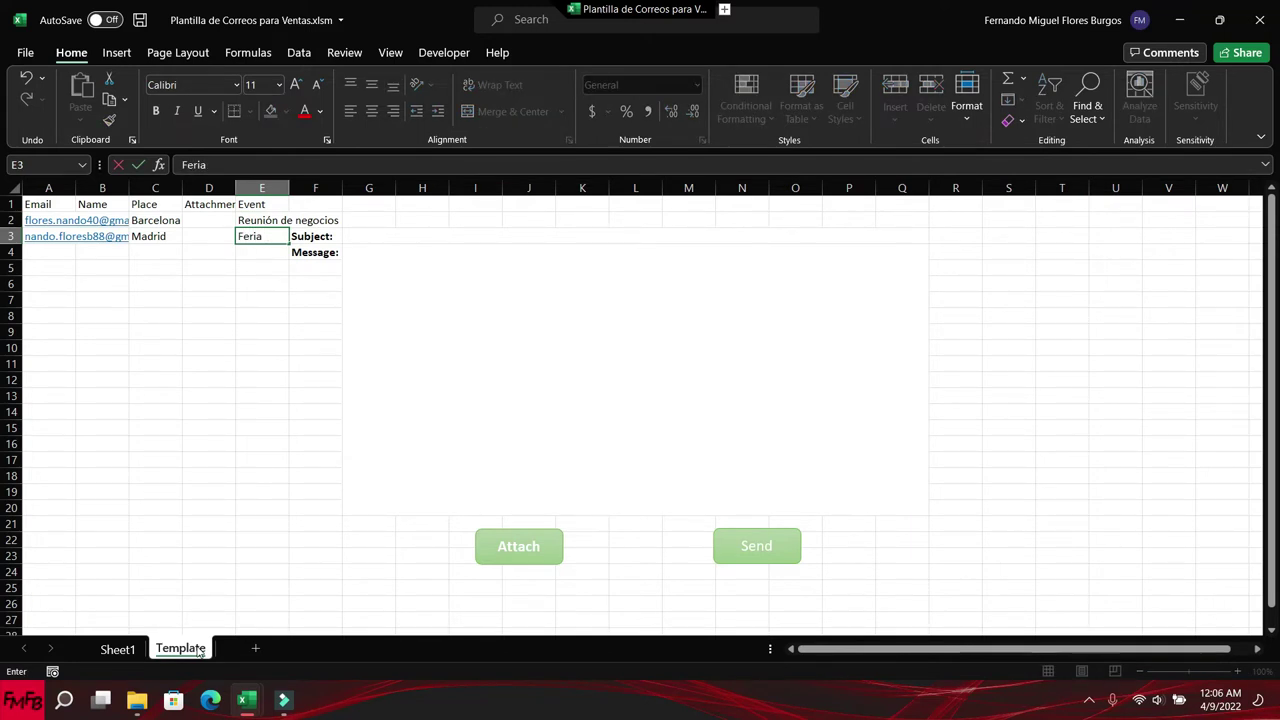
pyautogui.write('Alimentaria')
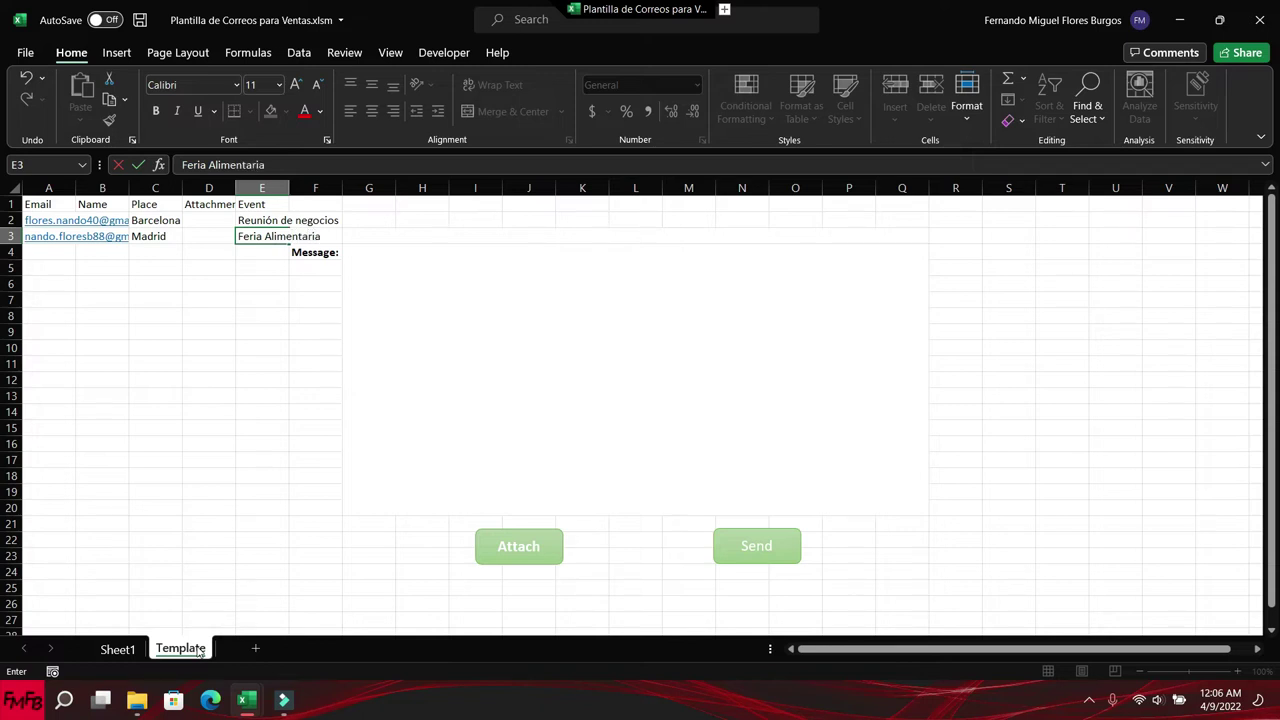
pyautogui.press('Left')
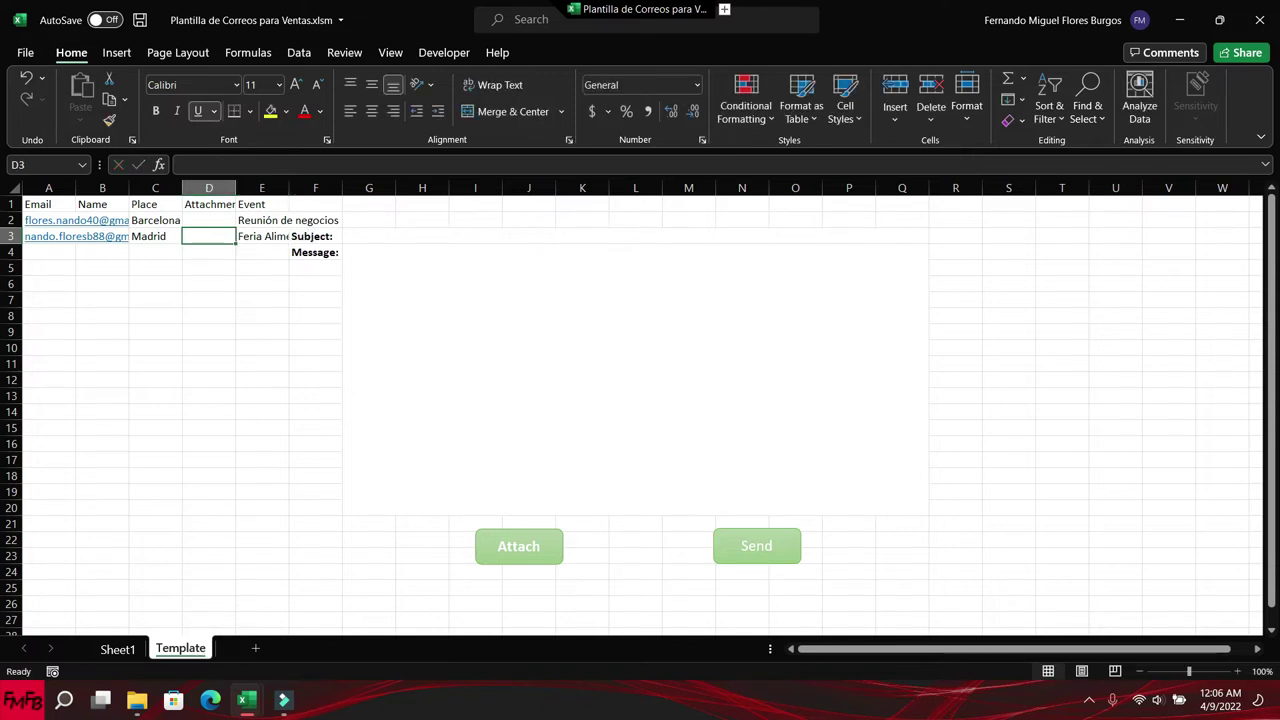
# - Attach two PNG images, including 'Chapeadoras y Vehiculo 21-01-22.png', from the Pics folder
pyautogui.click(531, 557)
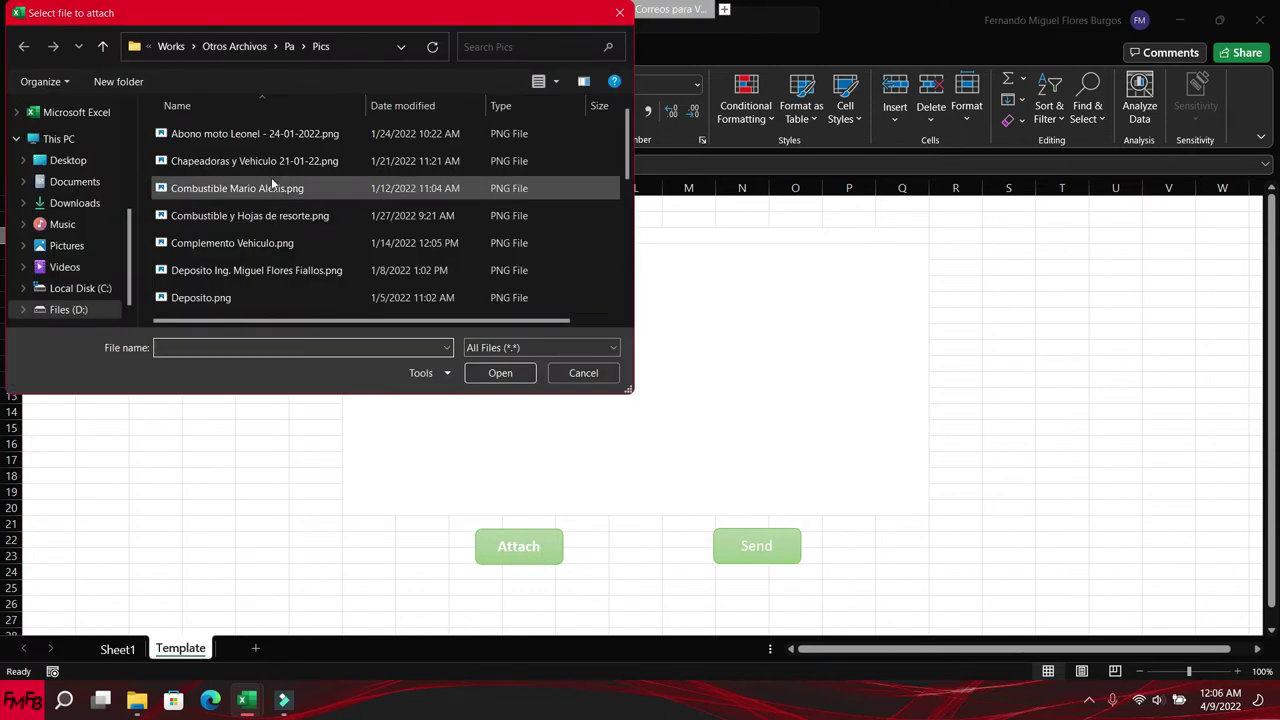
pyautogui.click(246, 138)
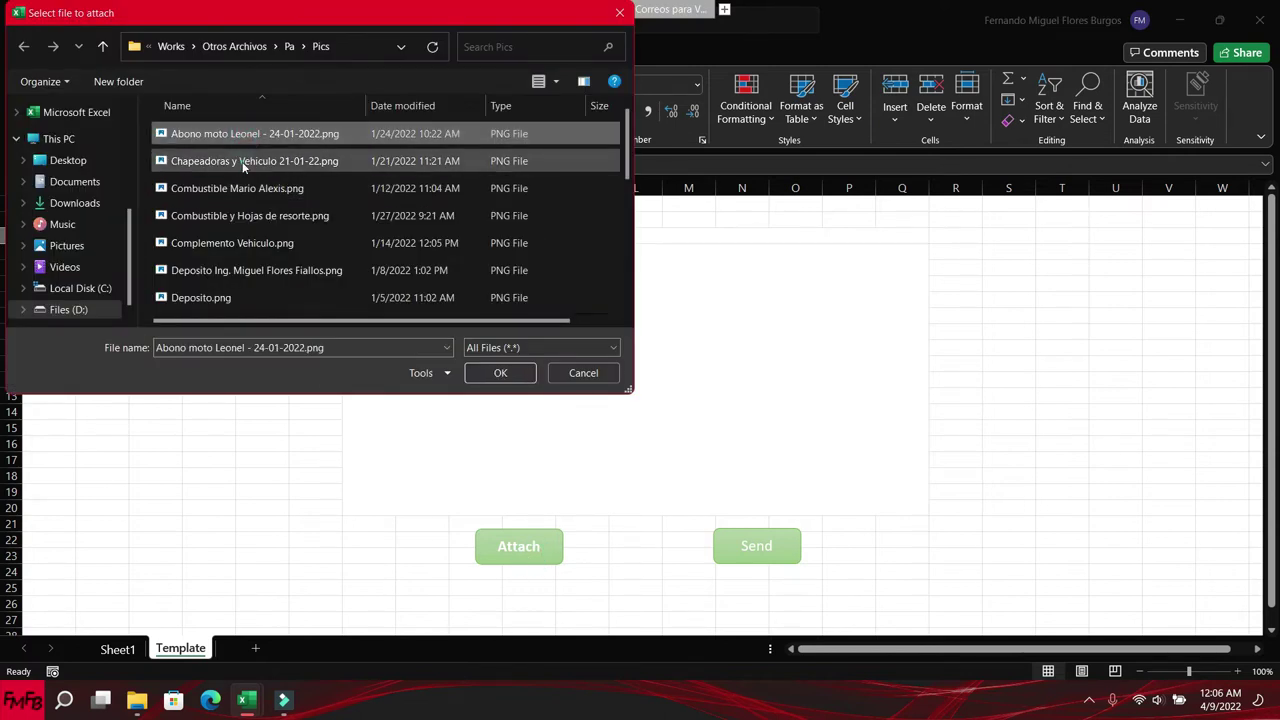
pyautogui.keyDown('ctrl'); pyautogui.click(242, 166); pyautogui.keyUp('ctrl')
pyautogui.click(500, 372)
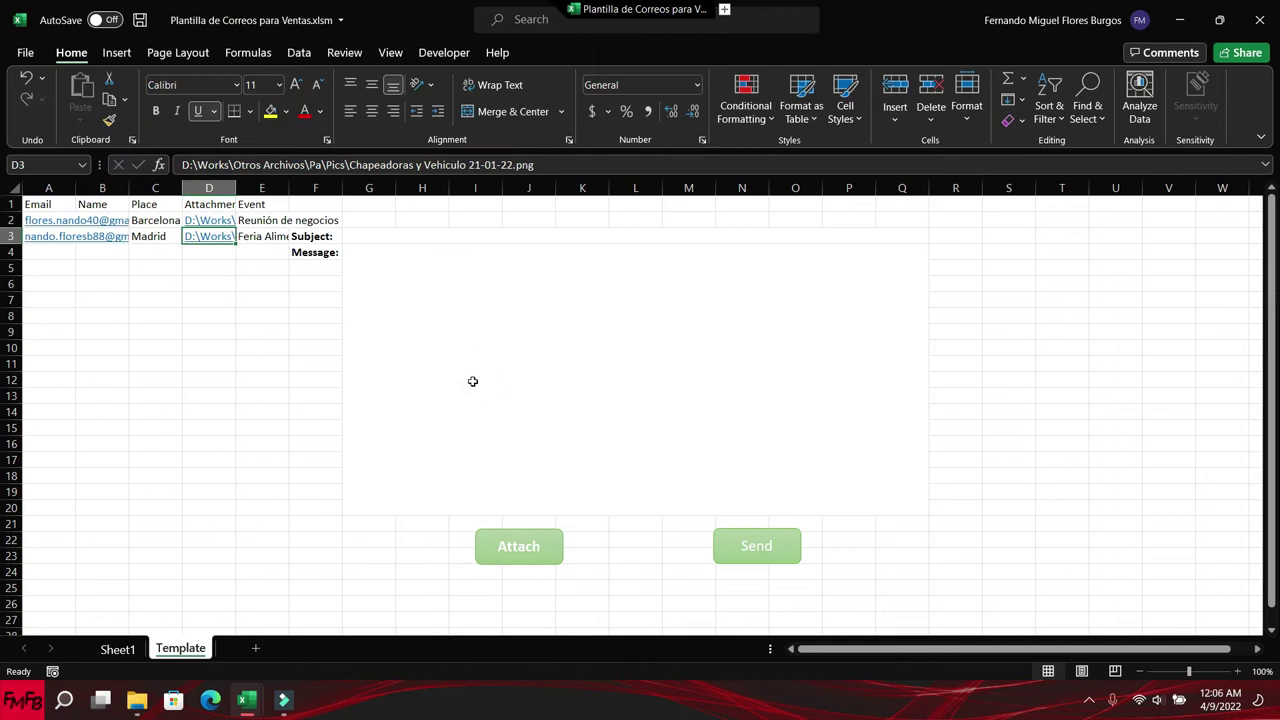
# - Attach two more images, including 'Complemento Vehiculo.png', filling the Attachment column to D5
pyautogui.click(515, 550)
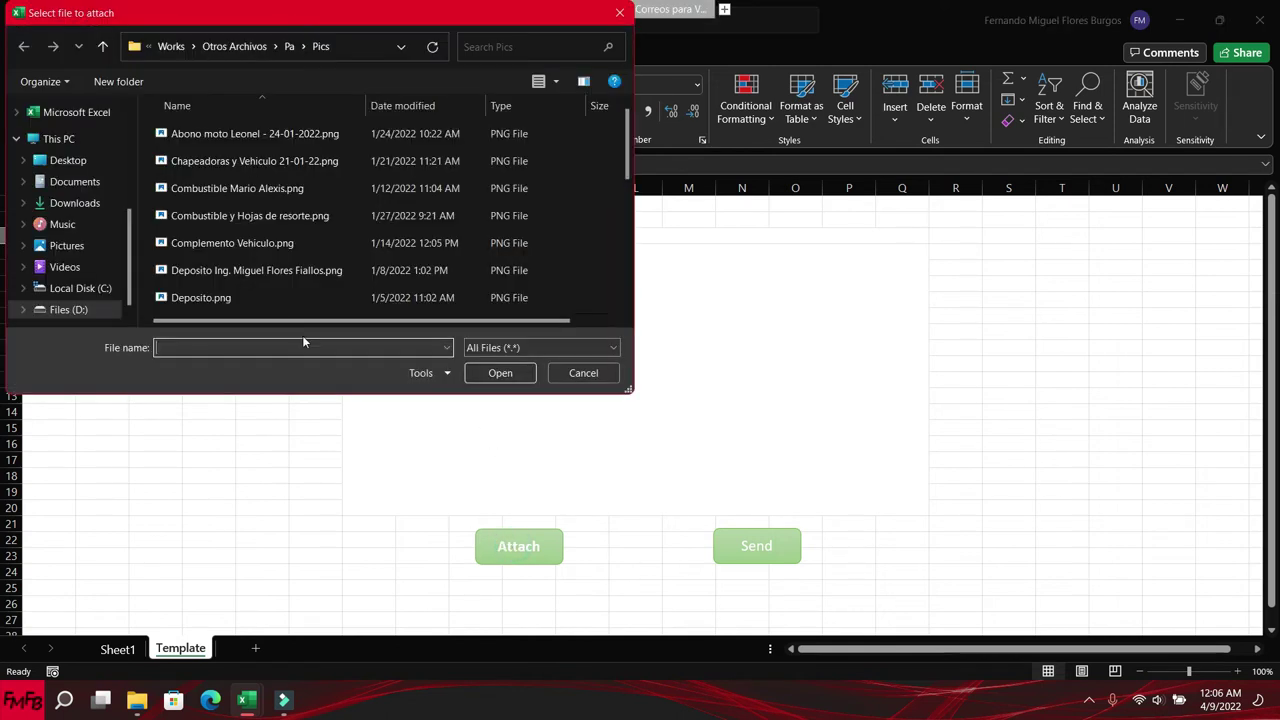
pyautogui.click(220, 248)
pyautogui.keyDown('ctrl'); pyautogui.click(225, 274); pyautogui.keyUp('ctrl')
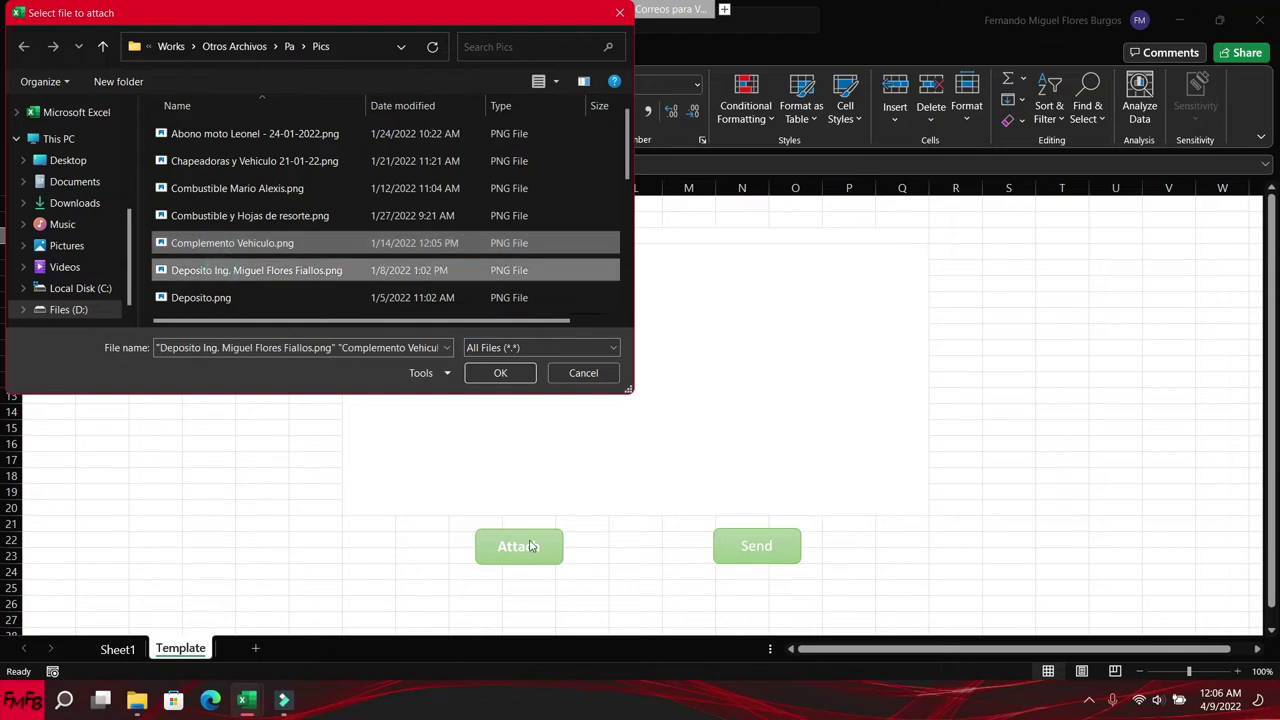
pyautogui.click(497, 378)
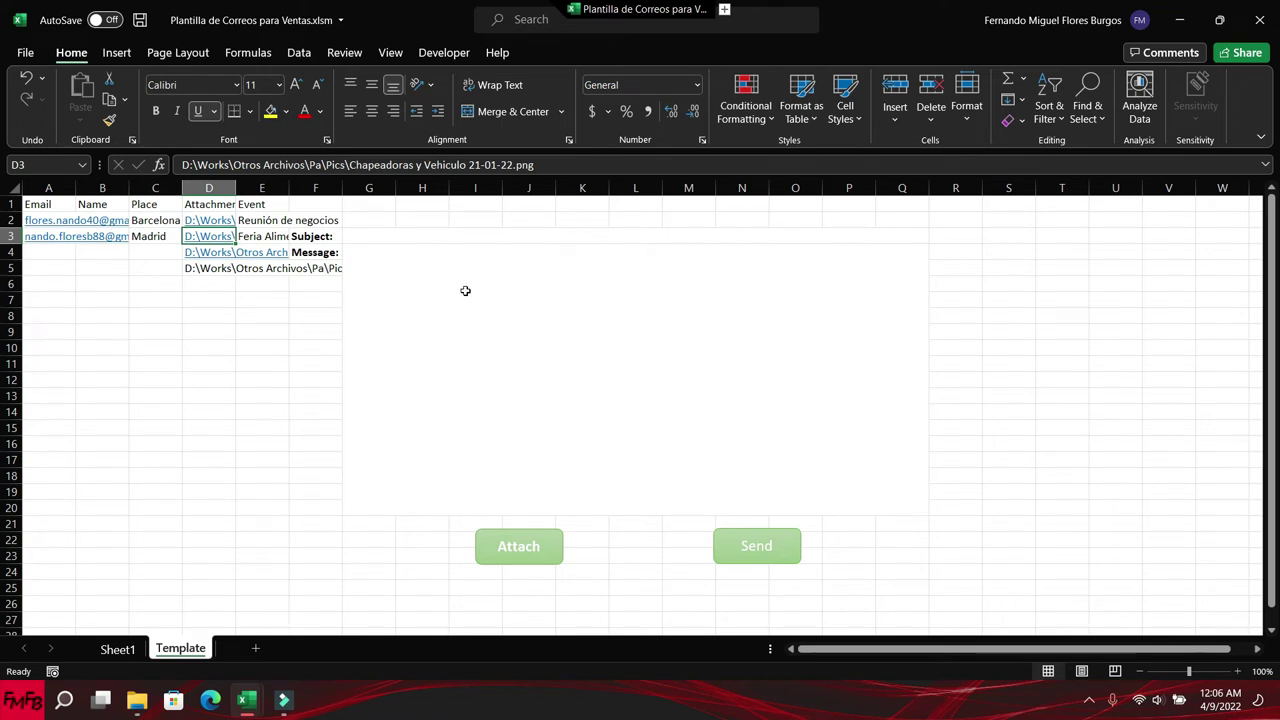
# - Enter 'This a bulk email trial 1' as the subject in cell G3
pyautogui.click(423, 241)
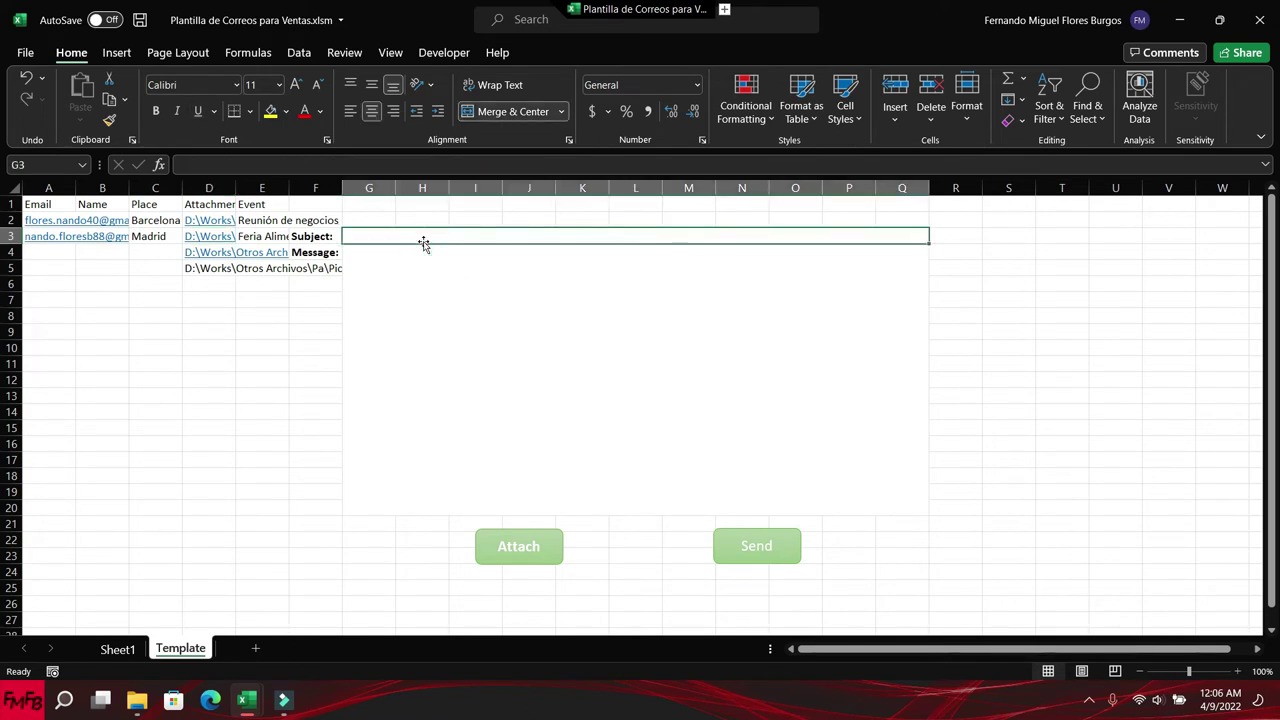
pyautogui.write('This a')
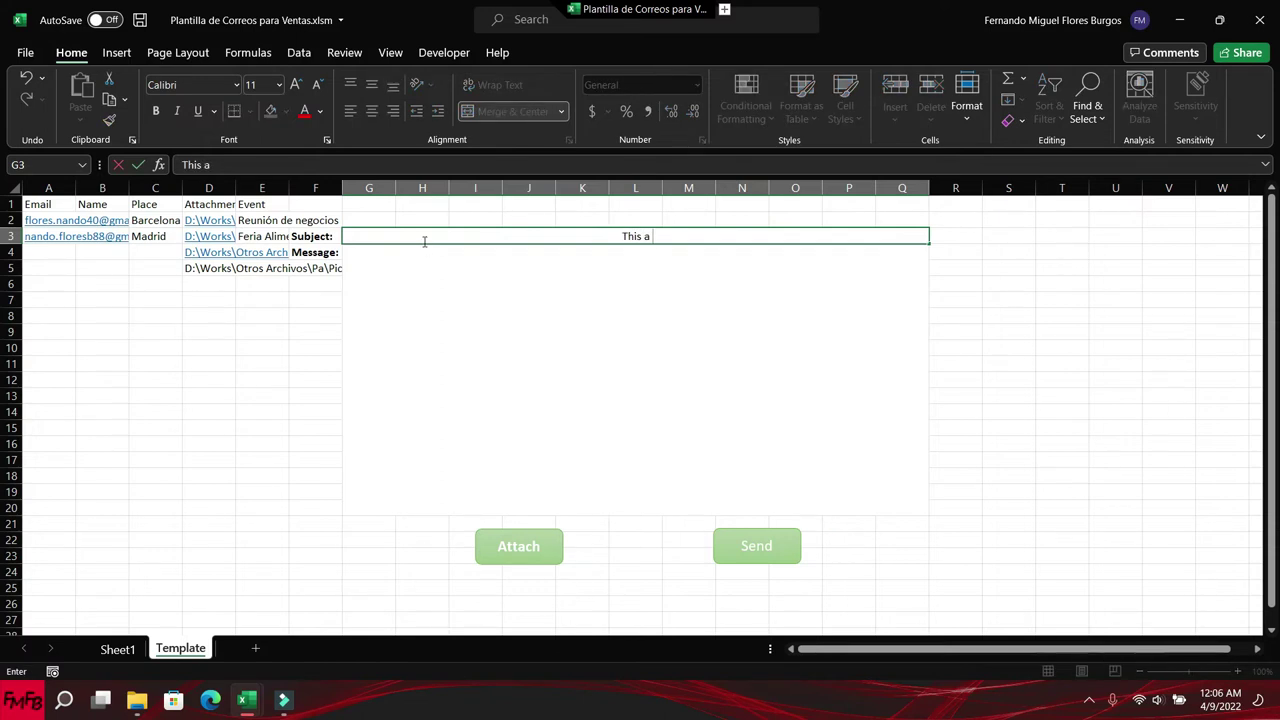
pyautogui.write(' bulk email ')
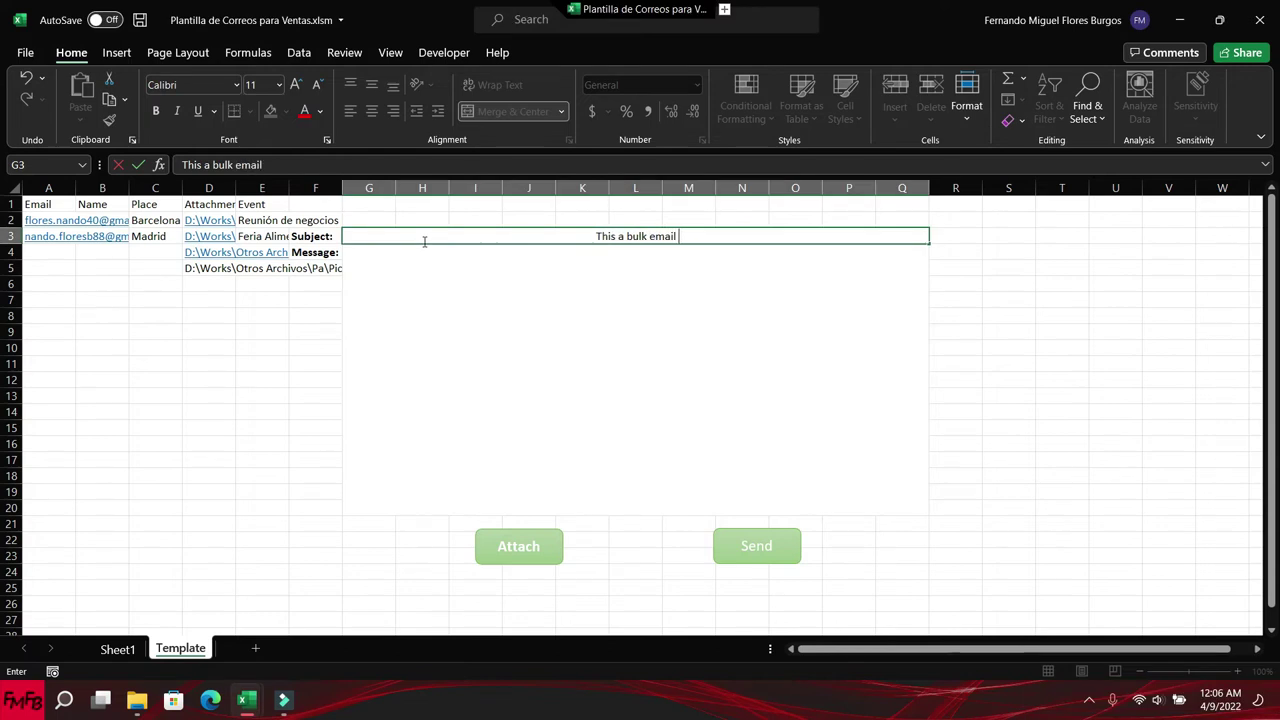
pyautogui.write('trial')
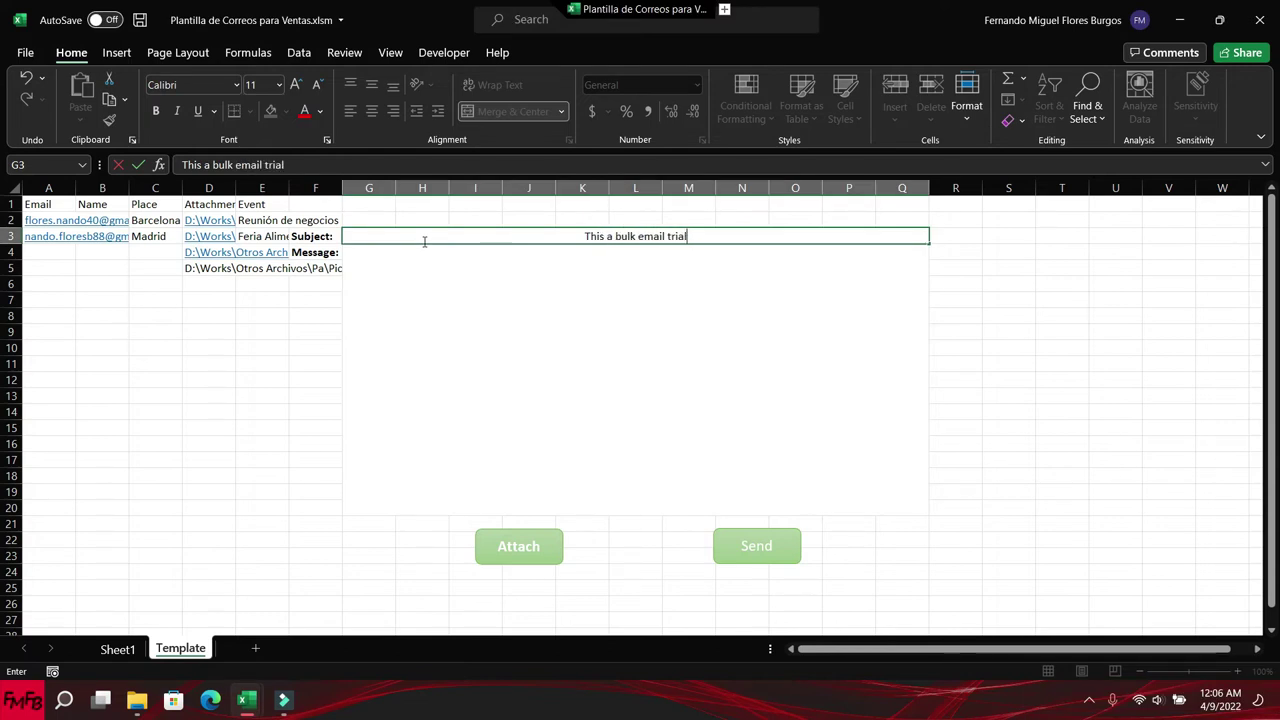
pyautogui.write(' 1')
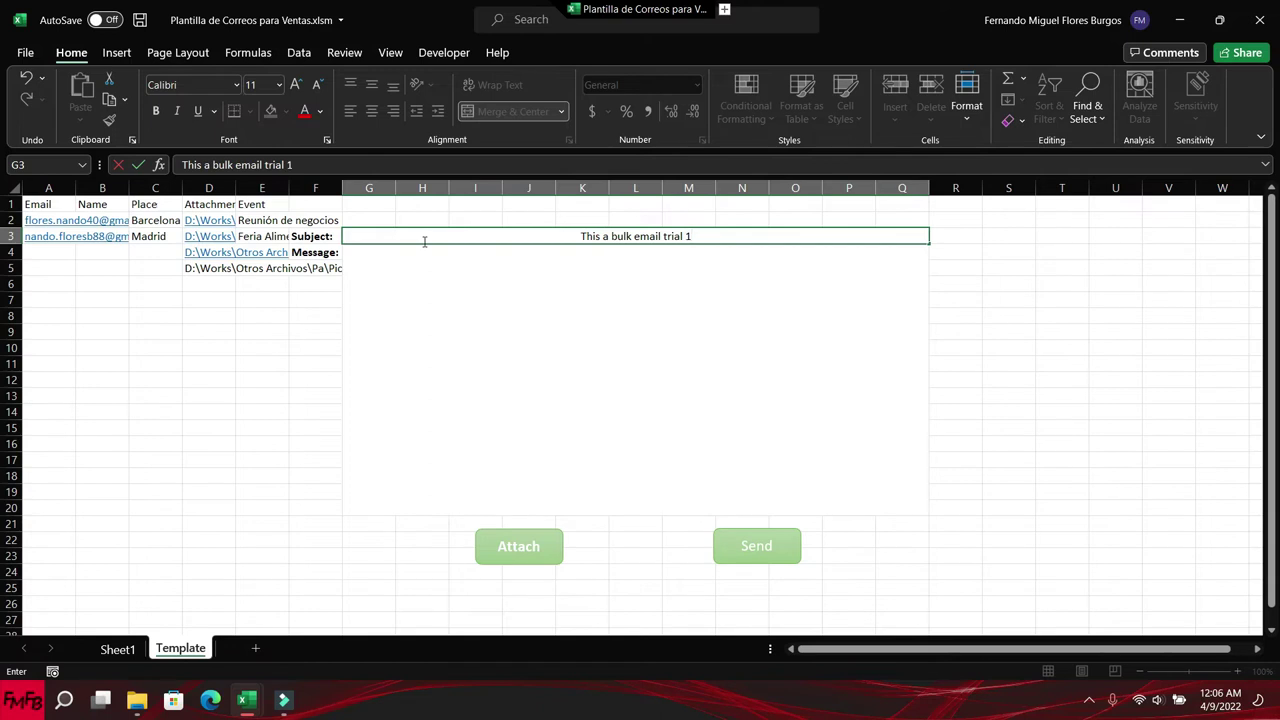
pyautogui.press('Return')
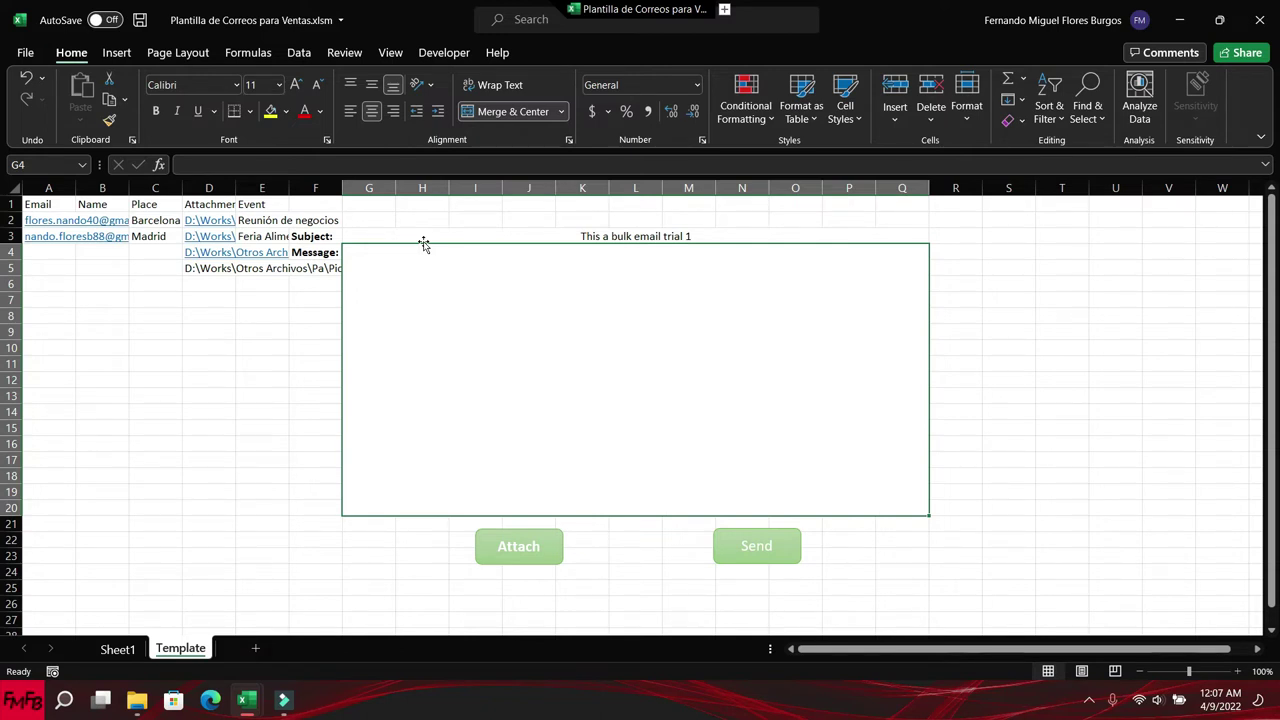
# - Write the message asking whether they'd be interested in our services for the delivery of items
pyautogui.write('I')
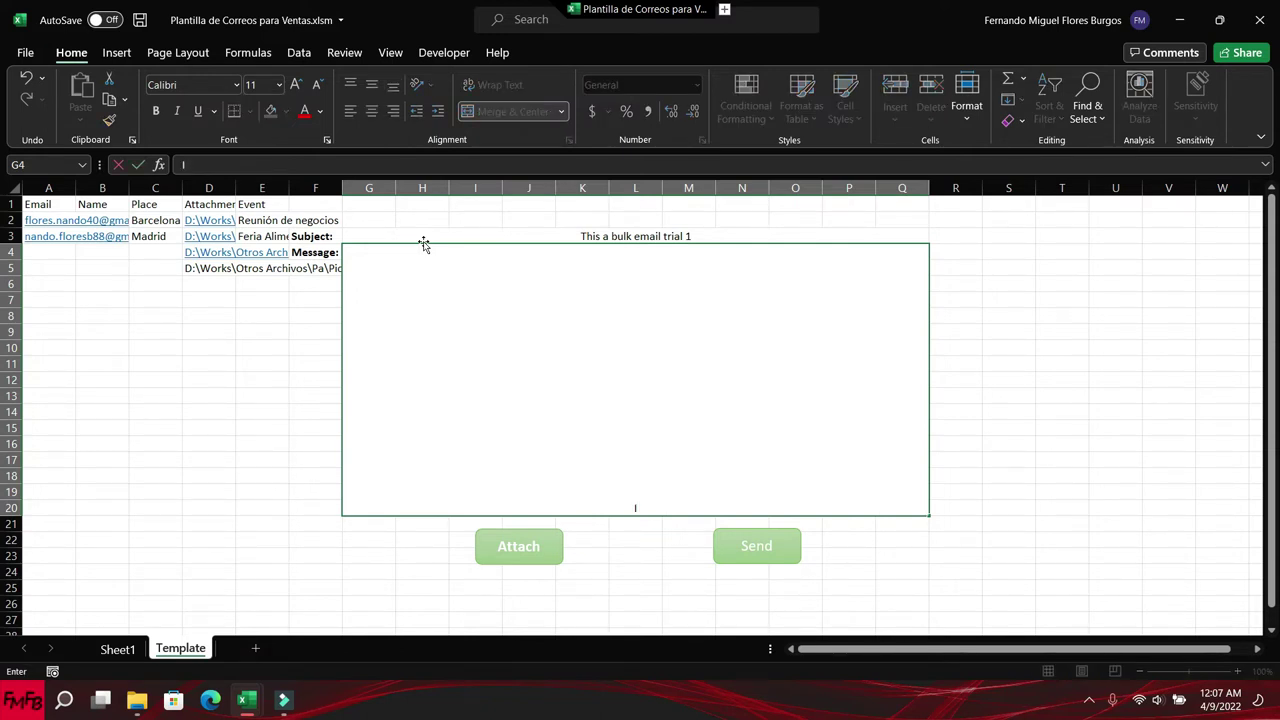
pyautogui.write(' would like to know if you would be ')
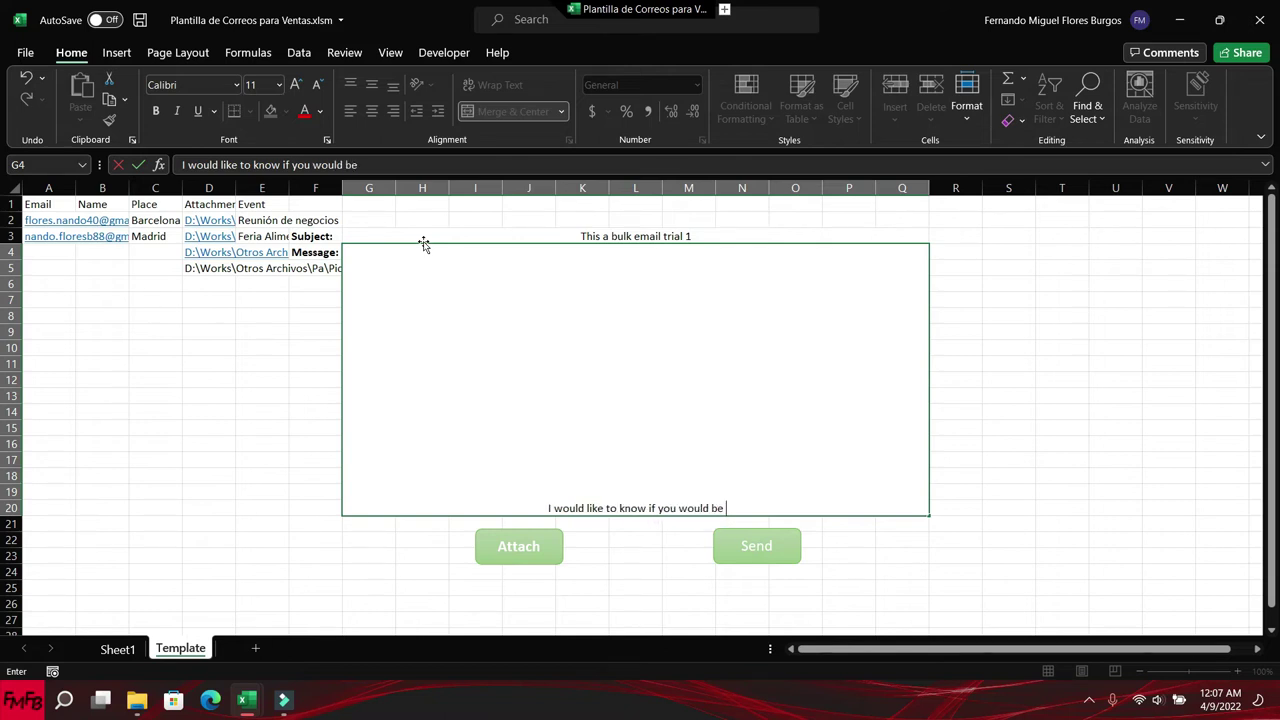
pyautogui.write('intrested in')
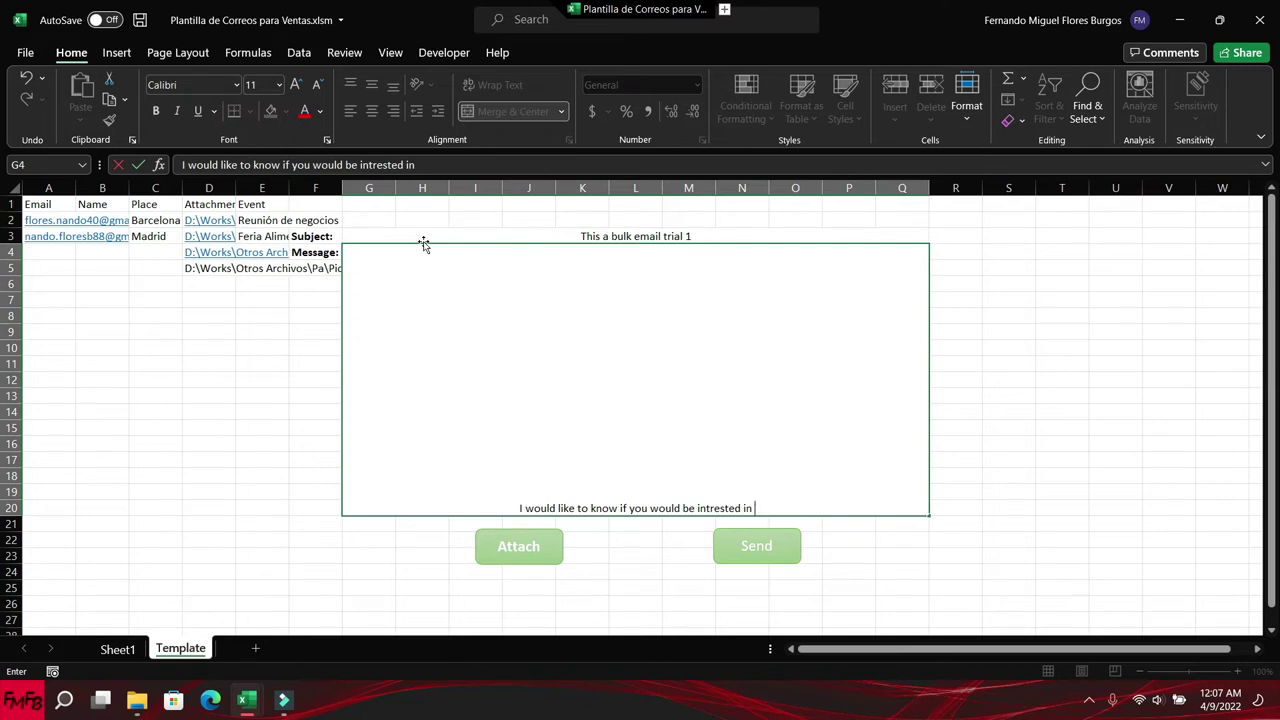
pyautogui.write('using ou')
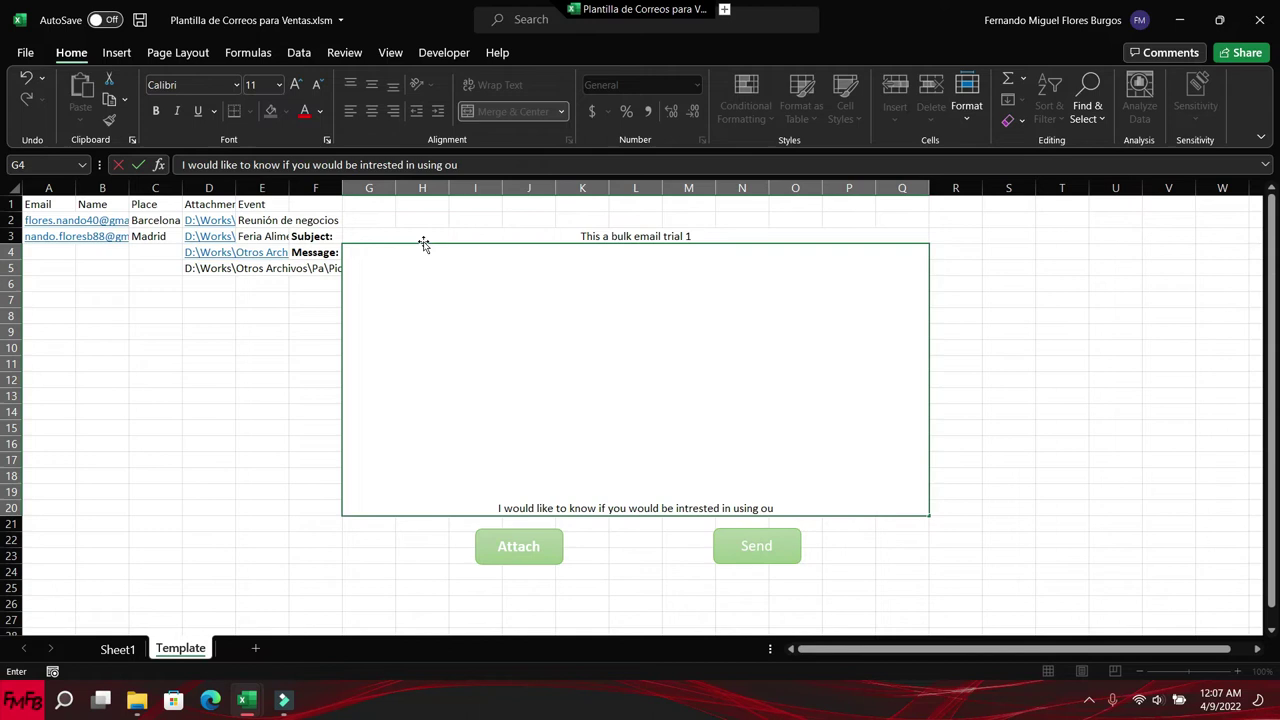
pyautogui.press('BackSpace')
pyautogui.press('BackSpace')
pyautogui.press('BackSpace')
pyautogui.press('BackSpace')
pyautogui.press('BackSpace')
pyautogui.press('BackSpace')
pyautogui.press('BackSpace')
pyautogui.press('BackSpace')
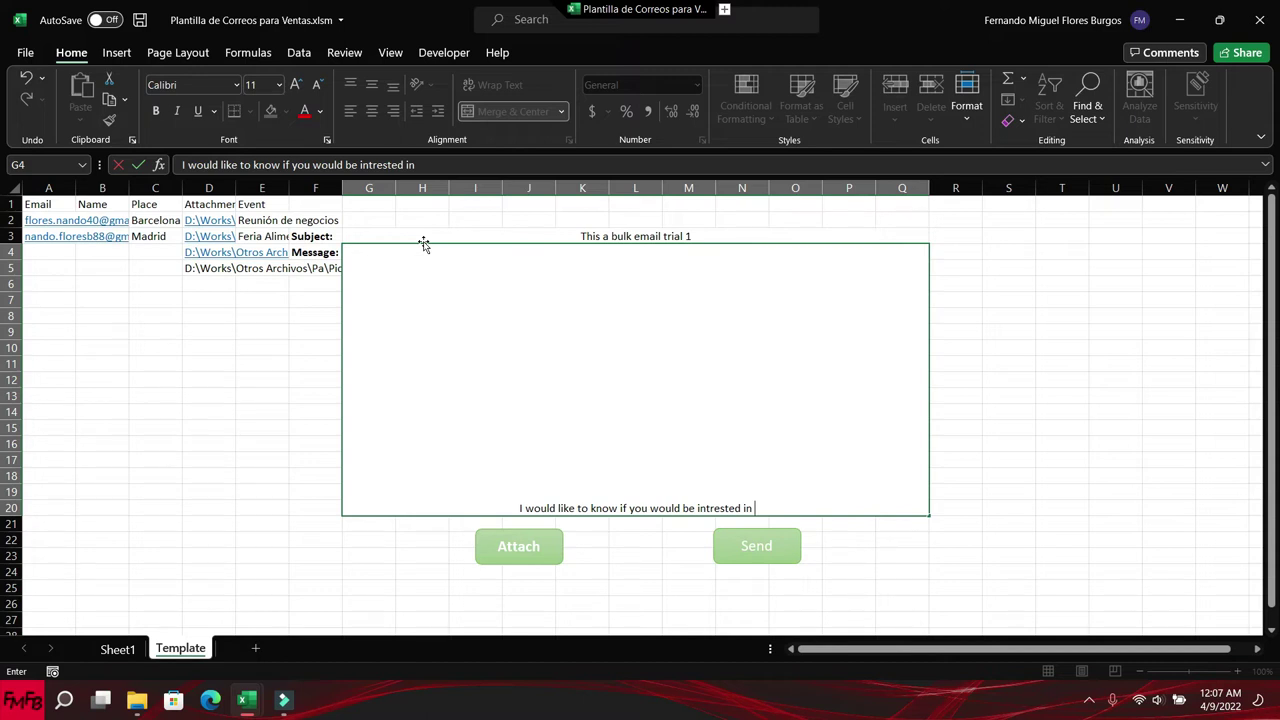
pyautogui.write('using our ')
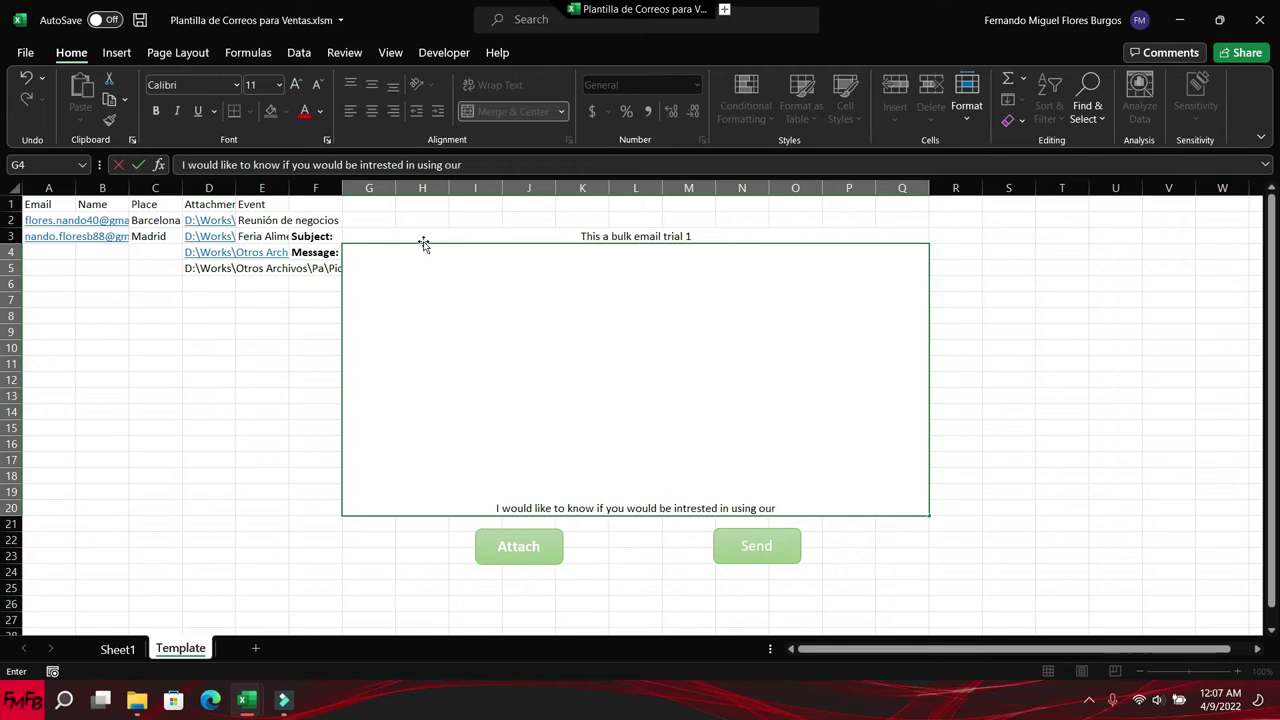
pyautogui.write('services, for')
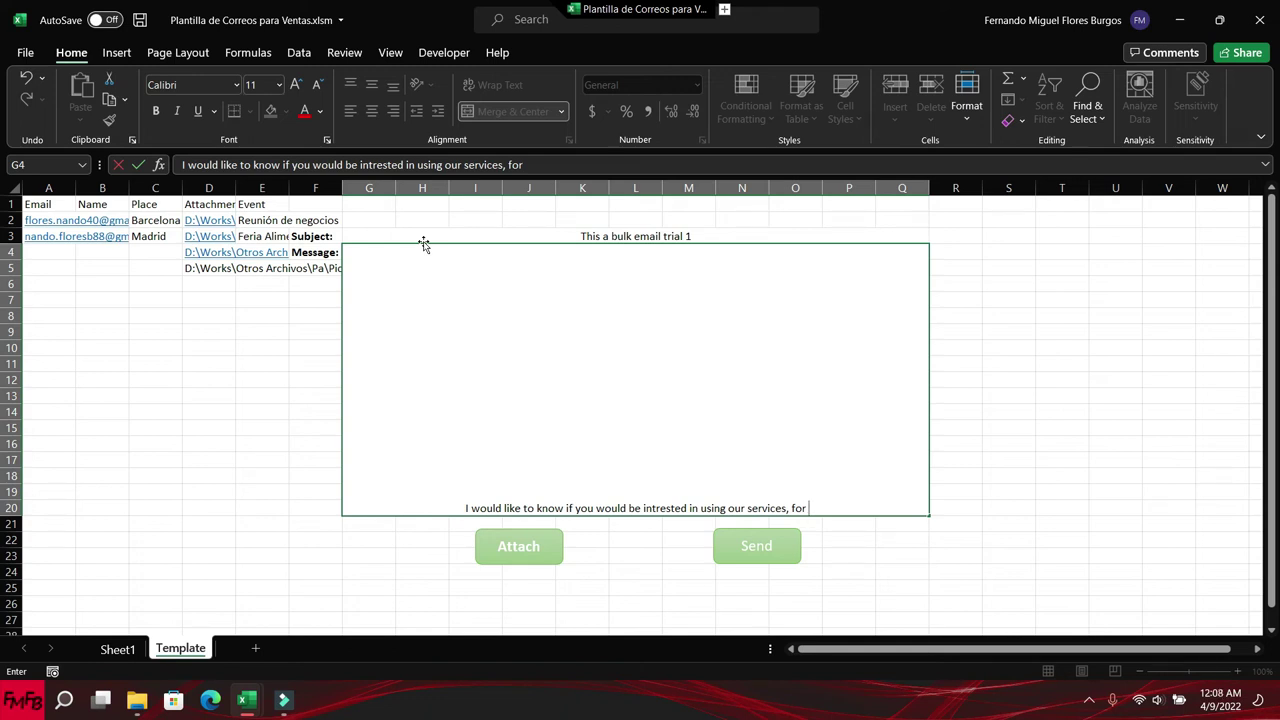
pyautogui.write('purchad')
pyautogui.press('BackSpace')
pyautogui.press('BackSpace')
pyautogui.press('BackSpace')
pyautogui.press('BackSpace')
pyautogui.press('BackSpace')
pyautogui.press('BackSpace')
pyautogui.press('BackSpace')
pyautogui.write('the ')
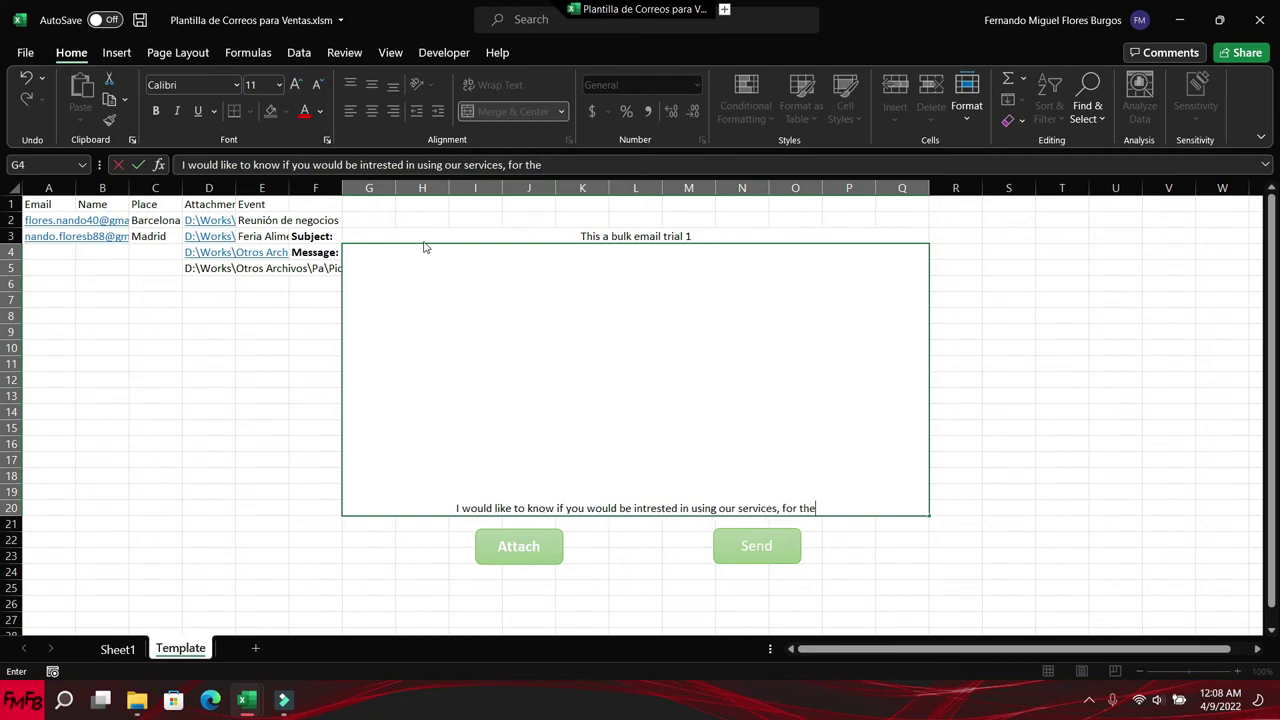
pyautogui.write('delivery ')
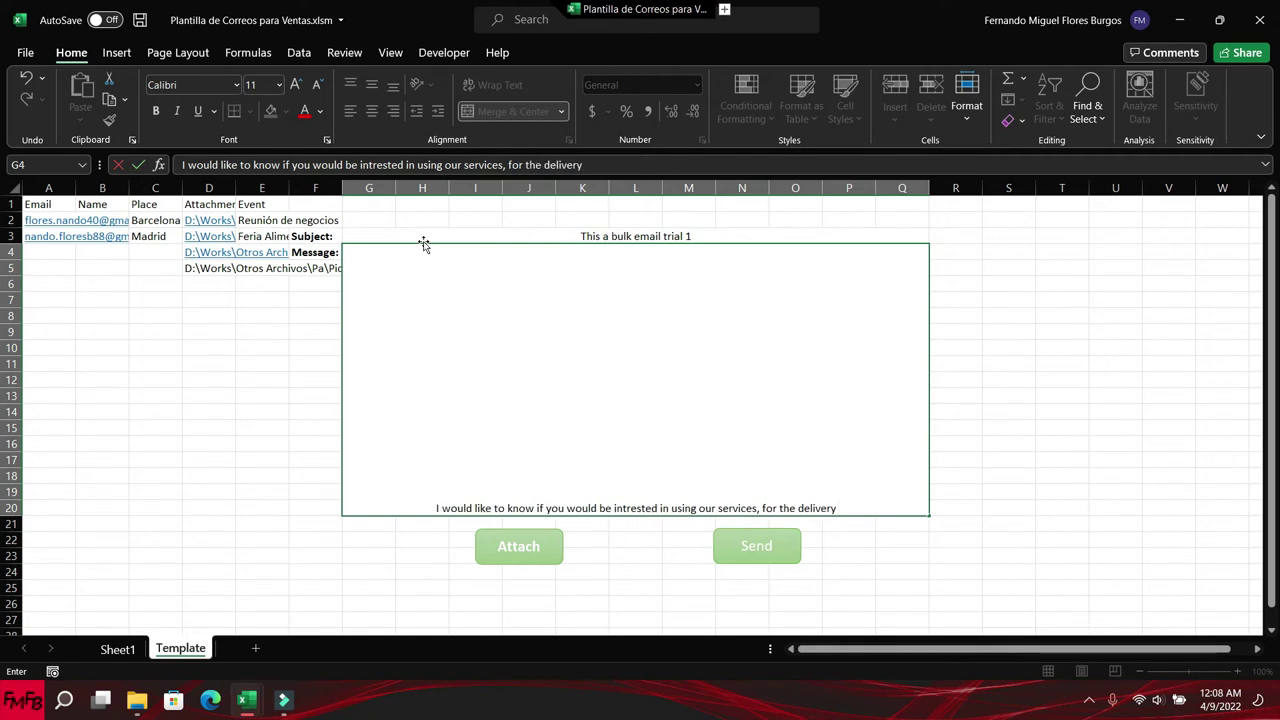
pyautogui.write('of')
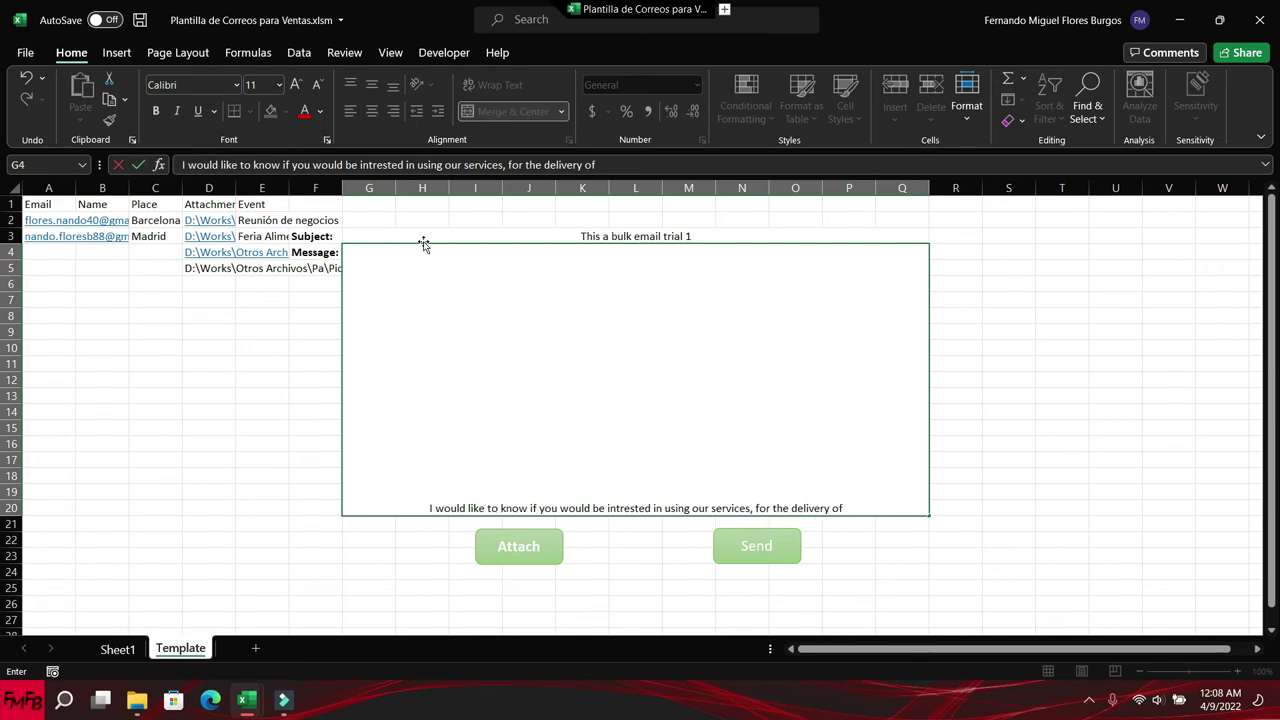
pyautogui.write(' items')
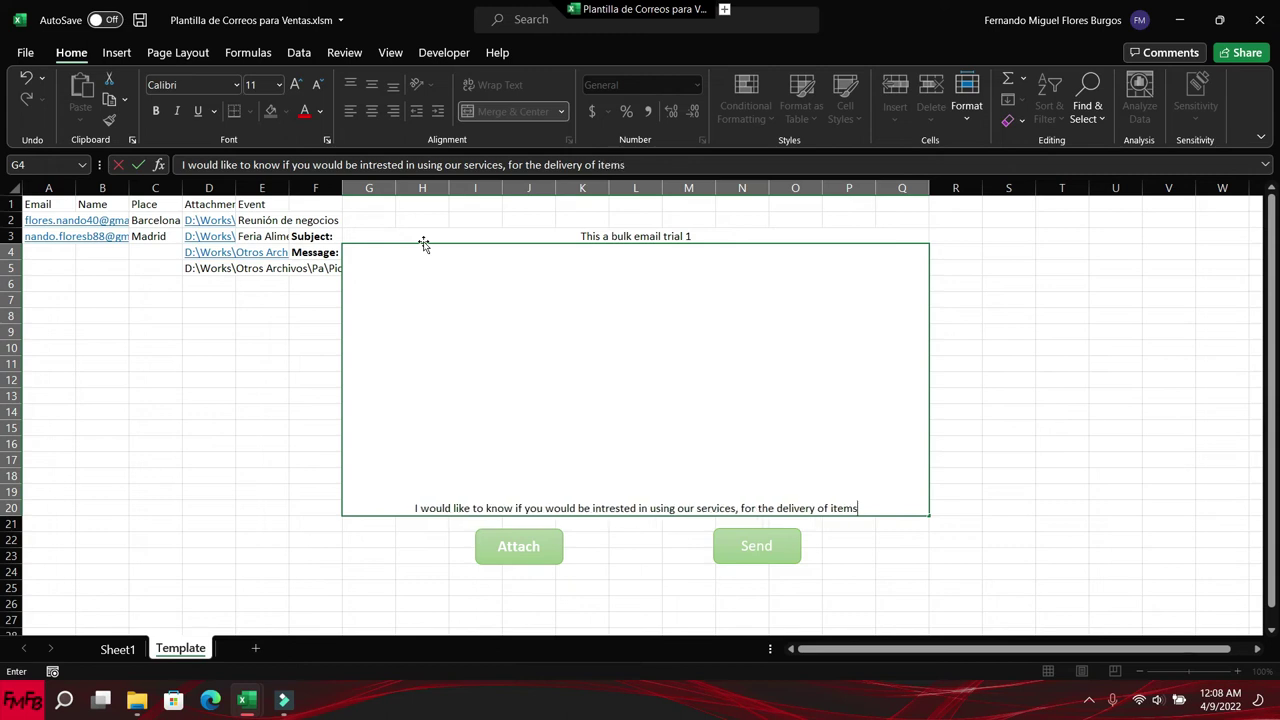
pyautogui.write('?')
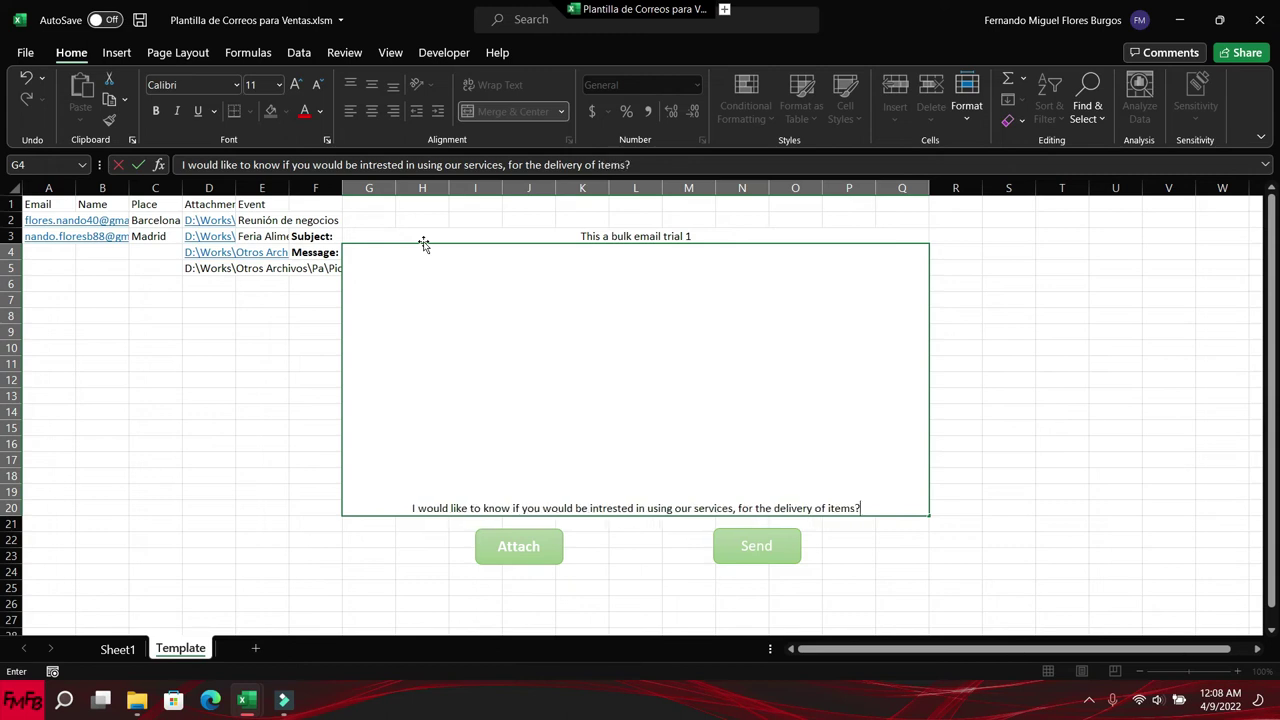
pyautogui.press('Return')
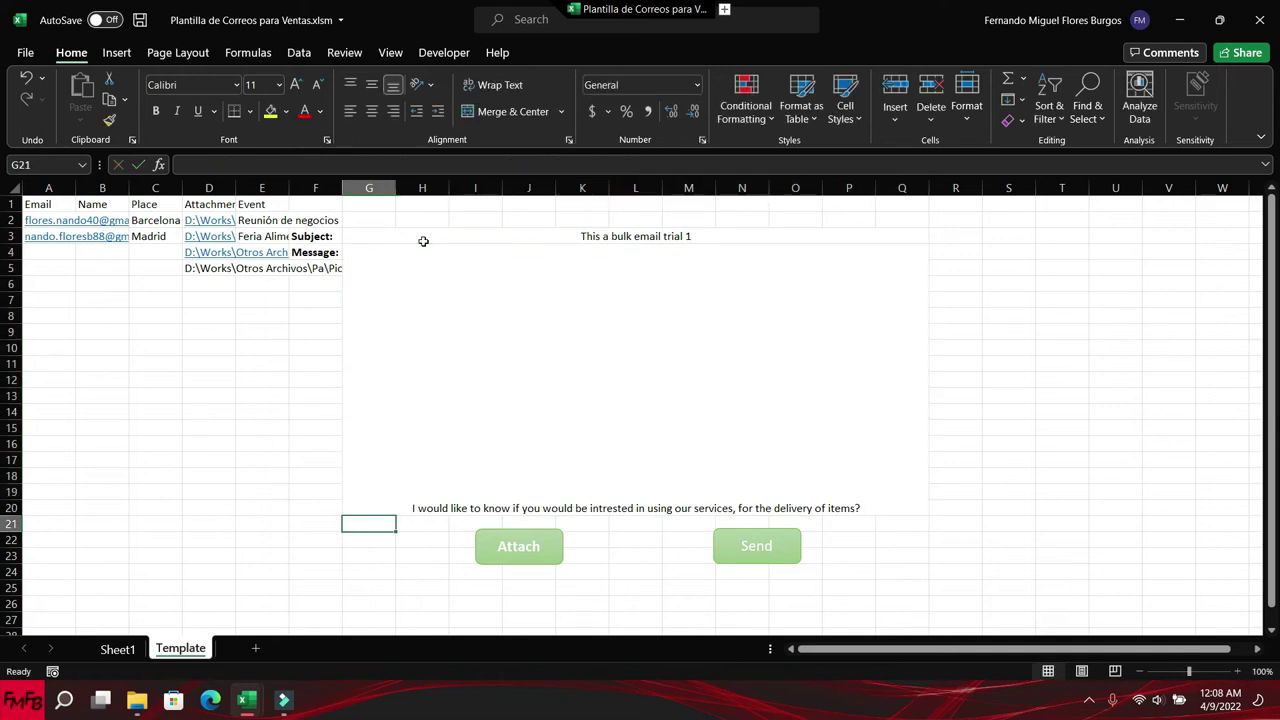
# - Add 'Thanks in advance.' and 'Best regards,' as separate closing lines in the G4 message
pyautogui.click(424, 245)
pyautogui.press('F2')
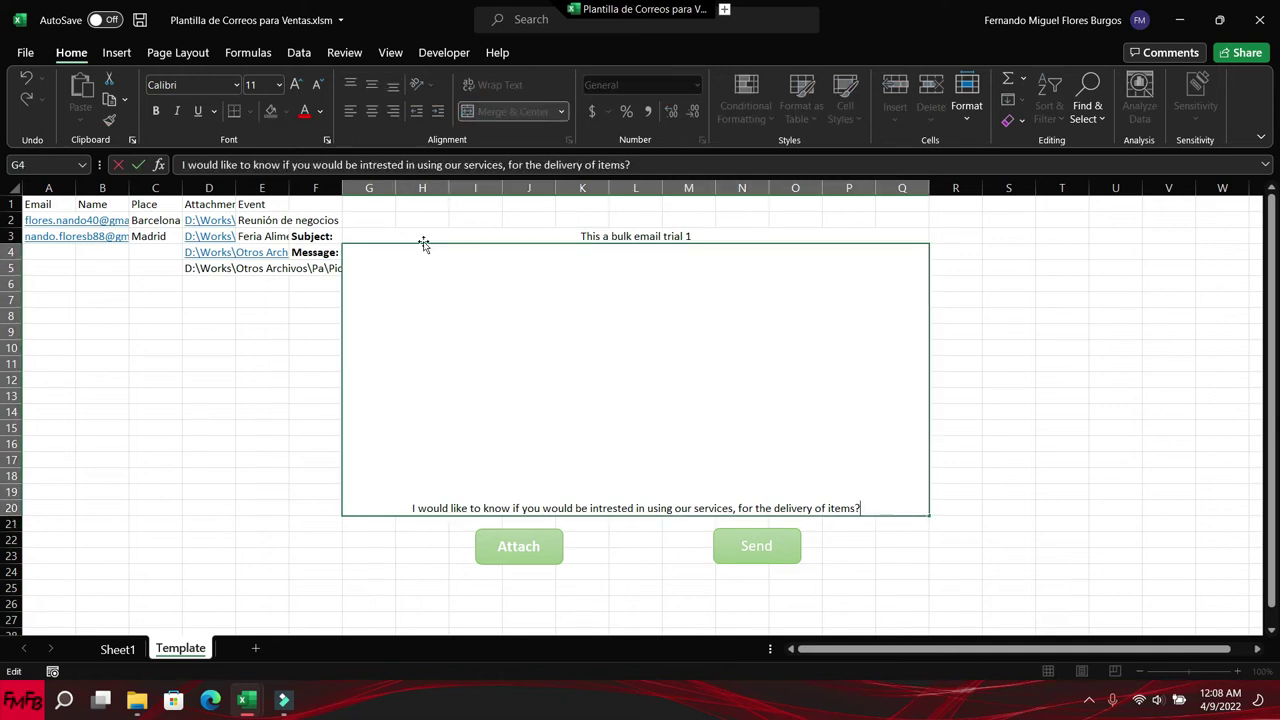
pyautogui.hotkey('alt', 'Return')
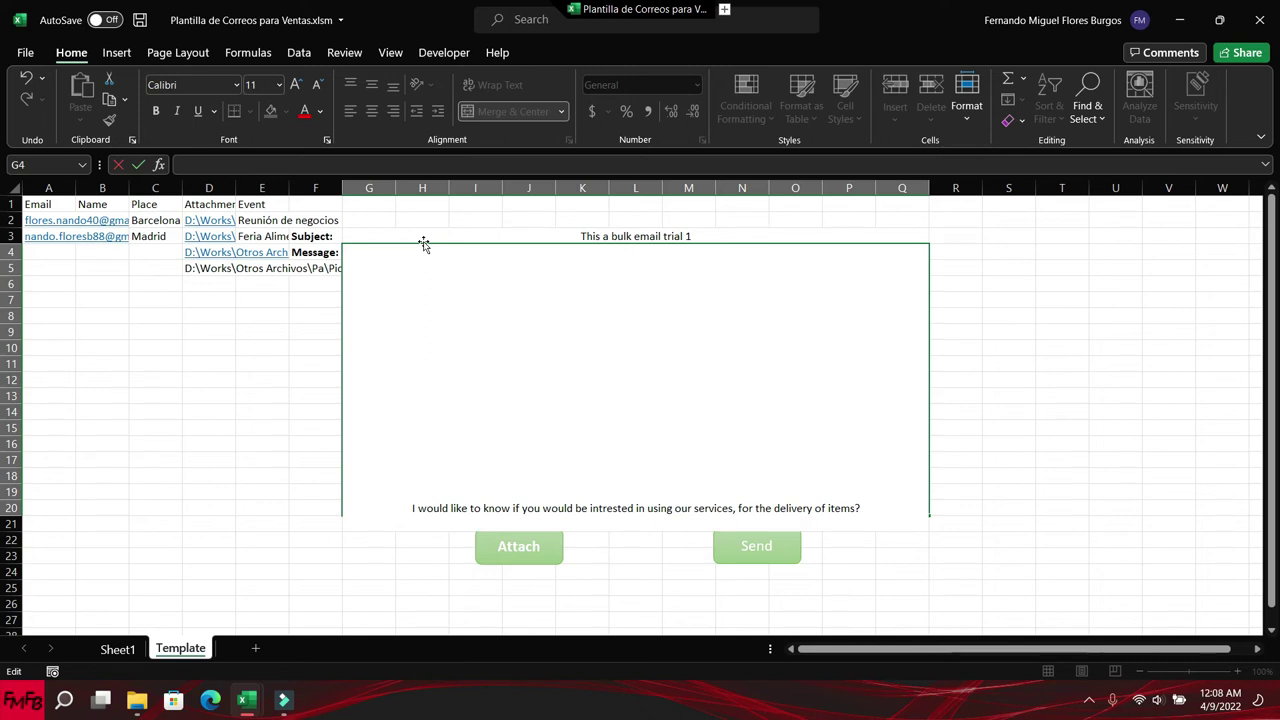
pyautogui.write('Thanks in')
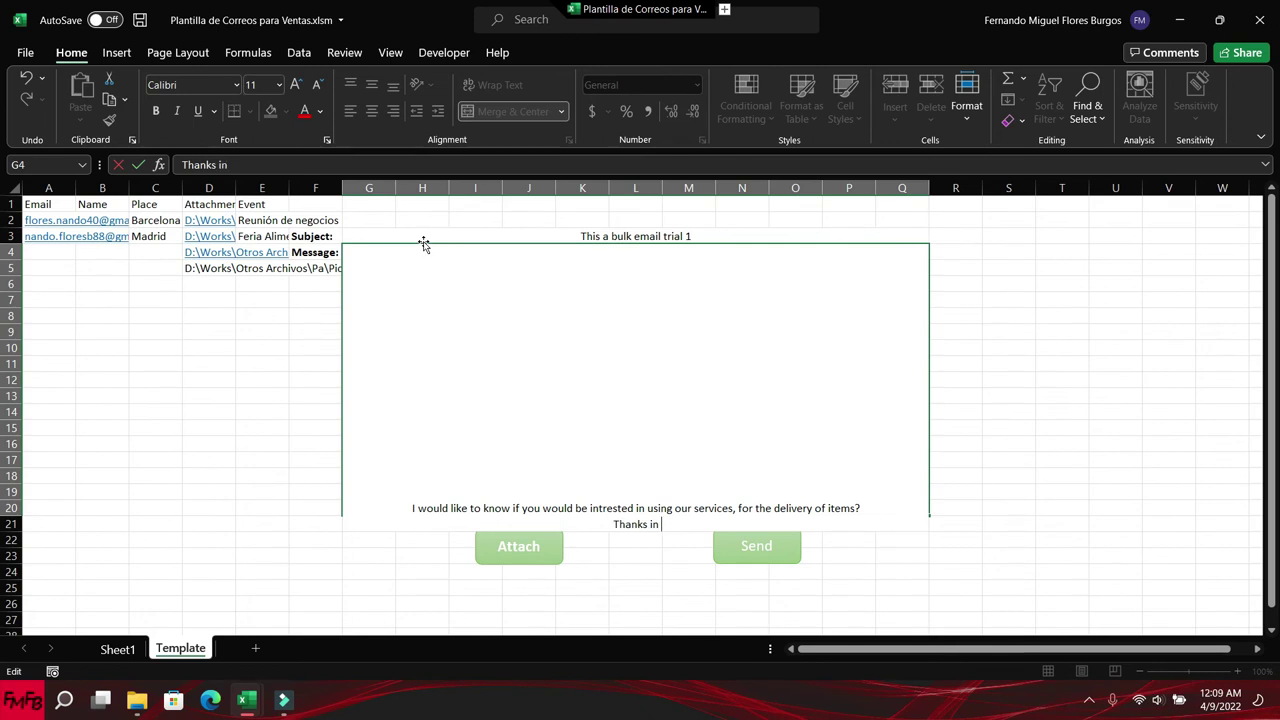
pyautogui.write(' advance.')
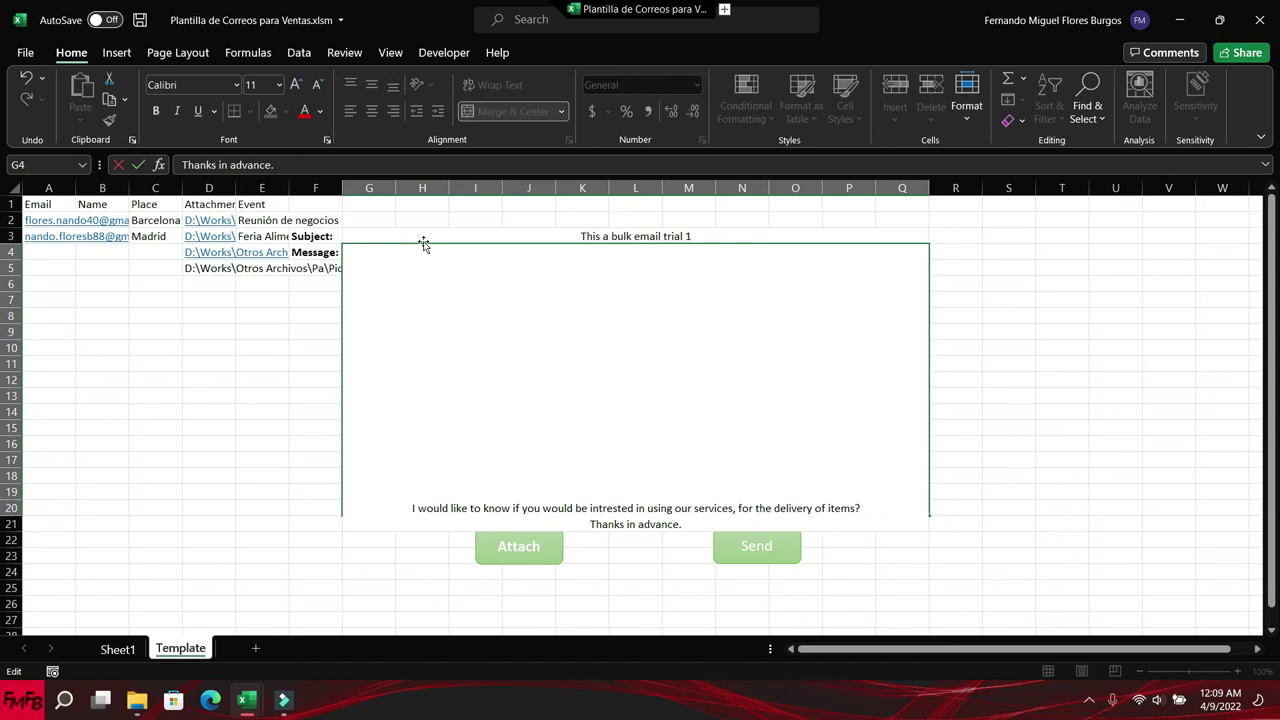
pyautogui.hotkey('alt', 'Return')
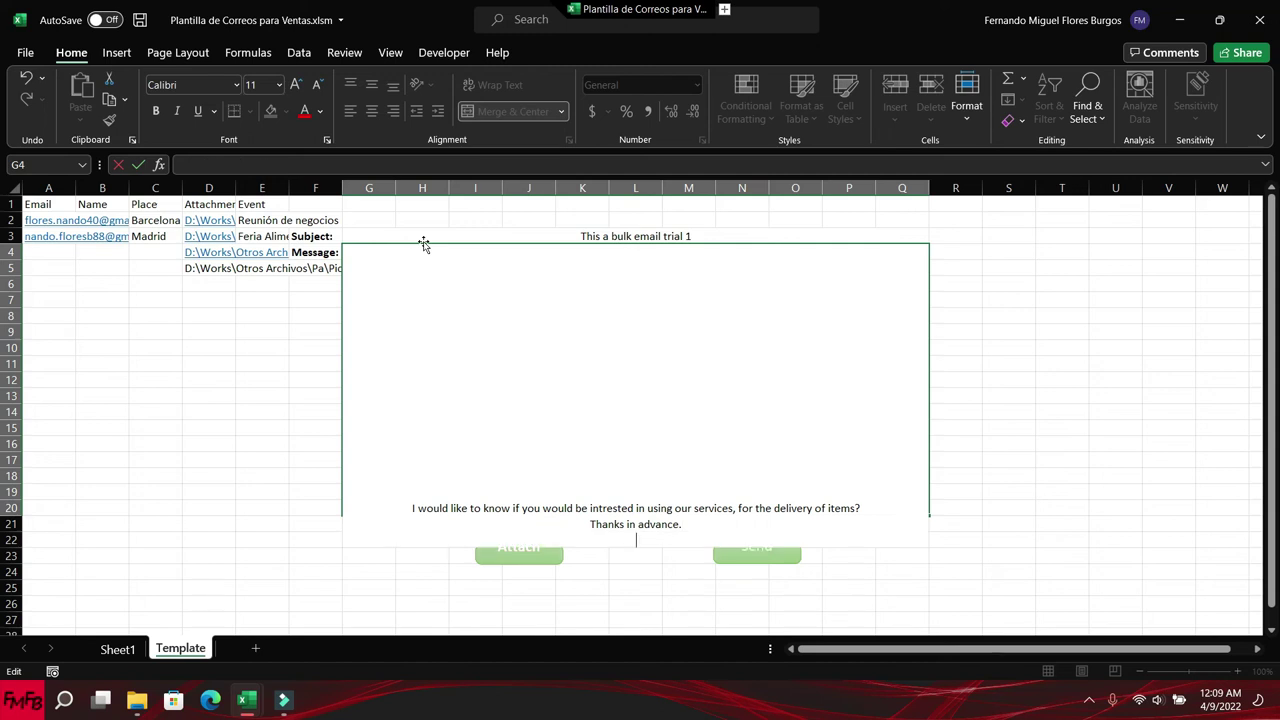
pyautogui.write('Bestregards')
pyautogui.write(',')
pyautogui.press('Return')
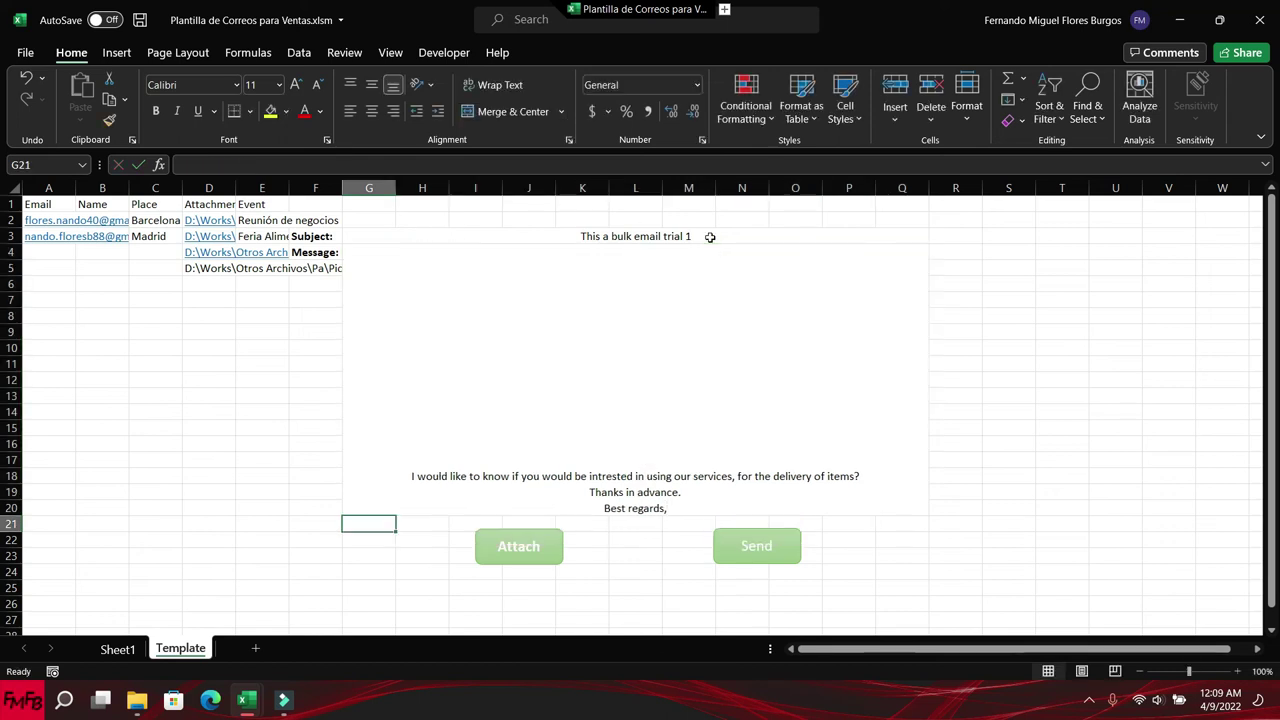
# - Send the bulk email, then open gmail.com in a new Edge tab
pyautogui.click(758, 542)
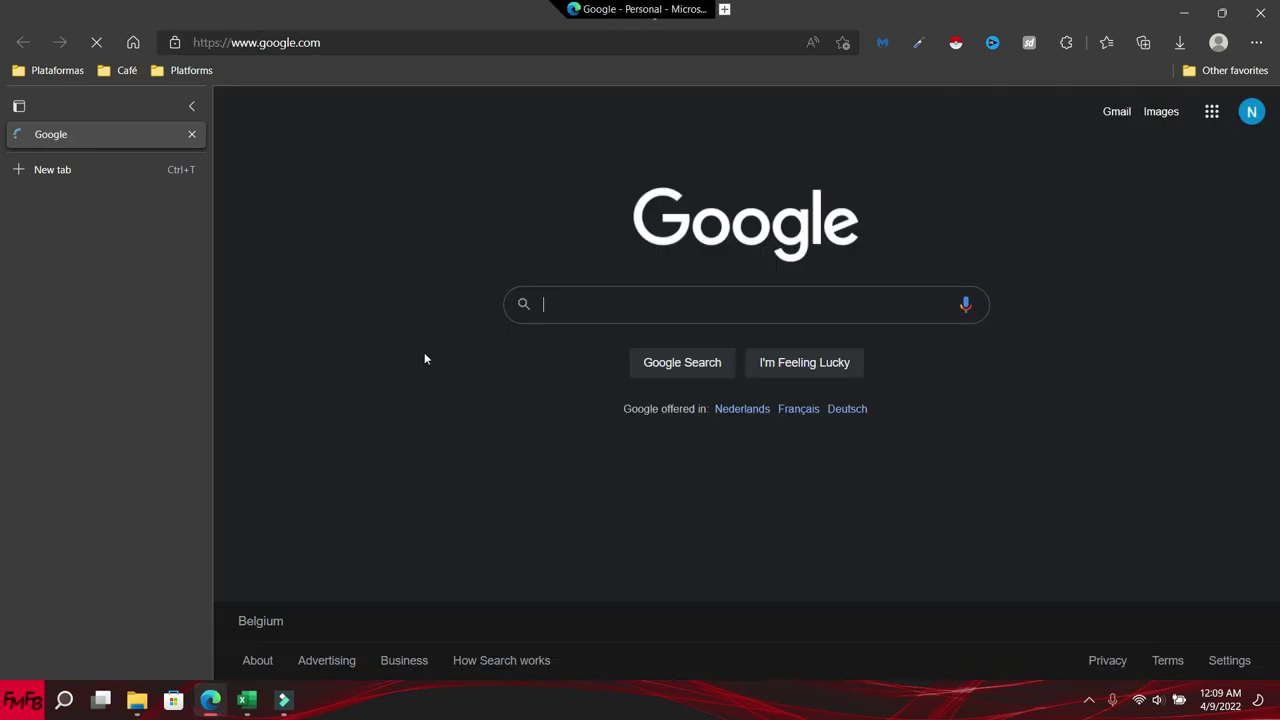
pyautogui.hotkey('ctrl', 't')
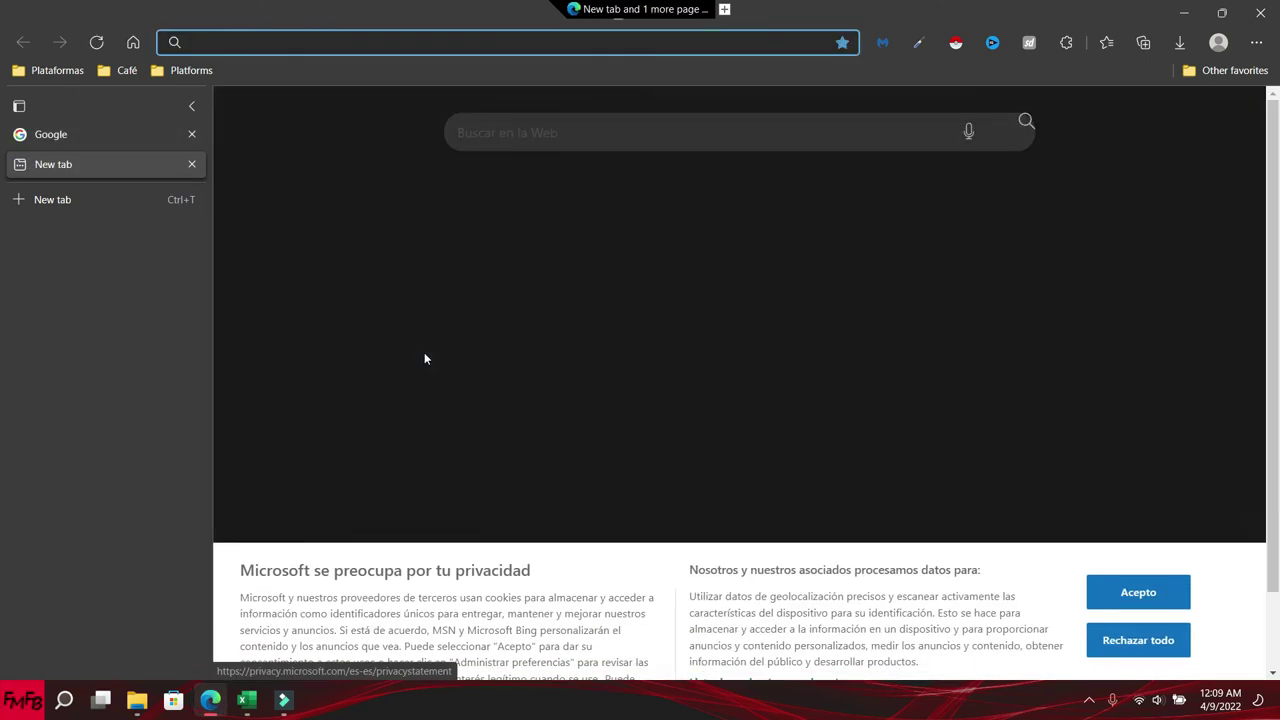
pyautogui.write('flo')
pyautogui.press('BackSpace')
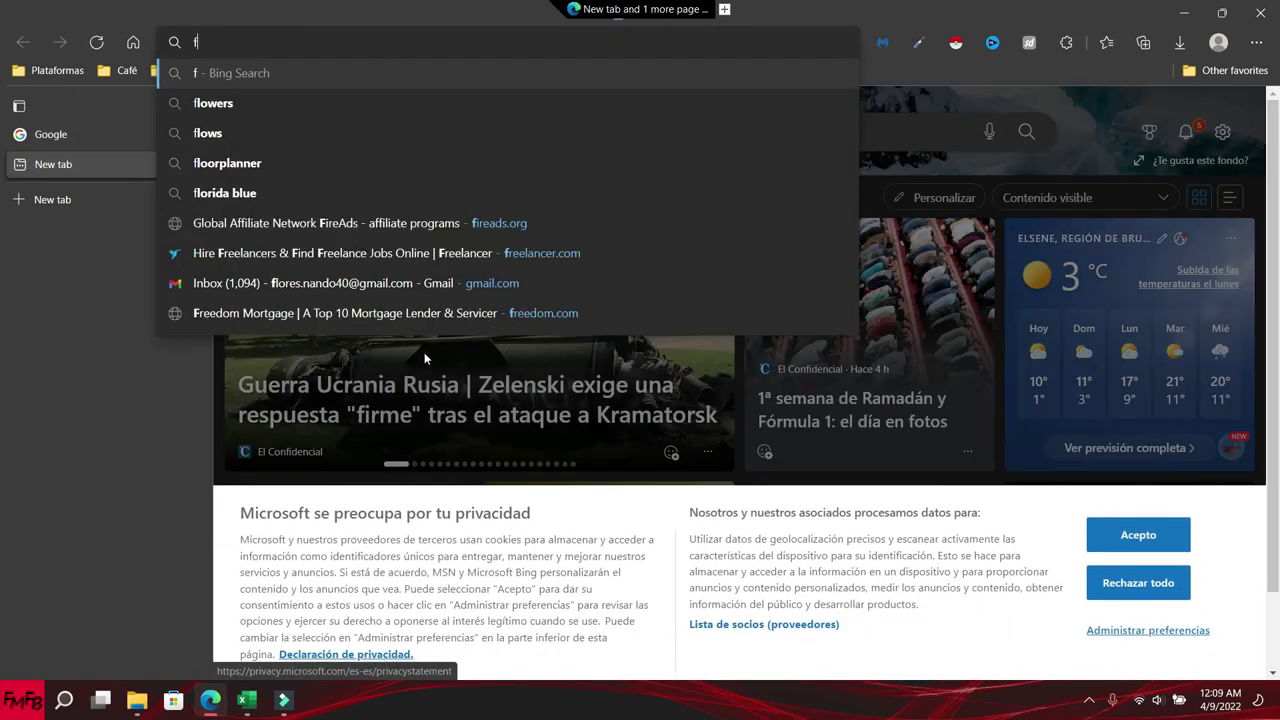
pyautogui.press('BackSpace')
pyautogui.press('BackSpace')
pyautogui.write('gmail.com')
pyautogui.press('Return')
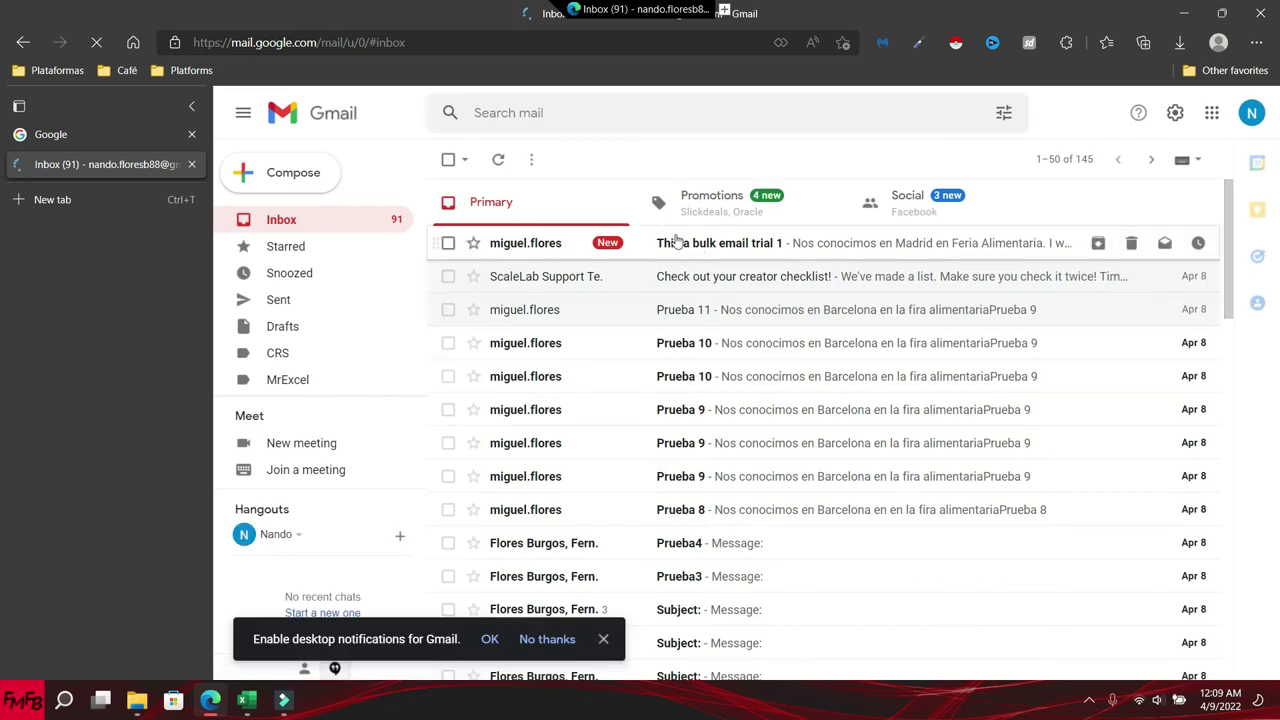
# - Sign out of all Google accounts and sign in to the other recipient's account with its password
pyautogui.click(1251, 113)
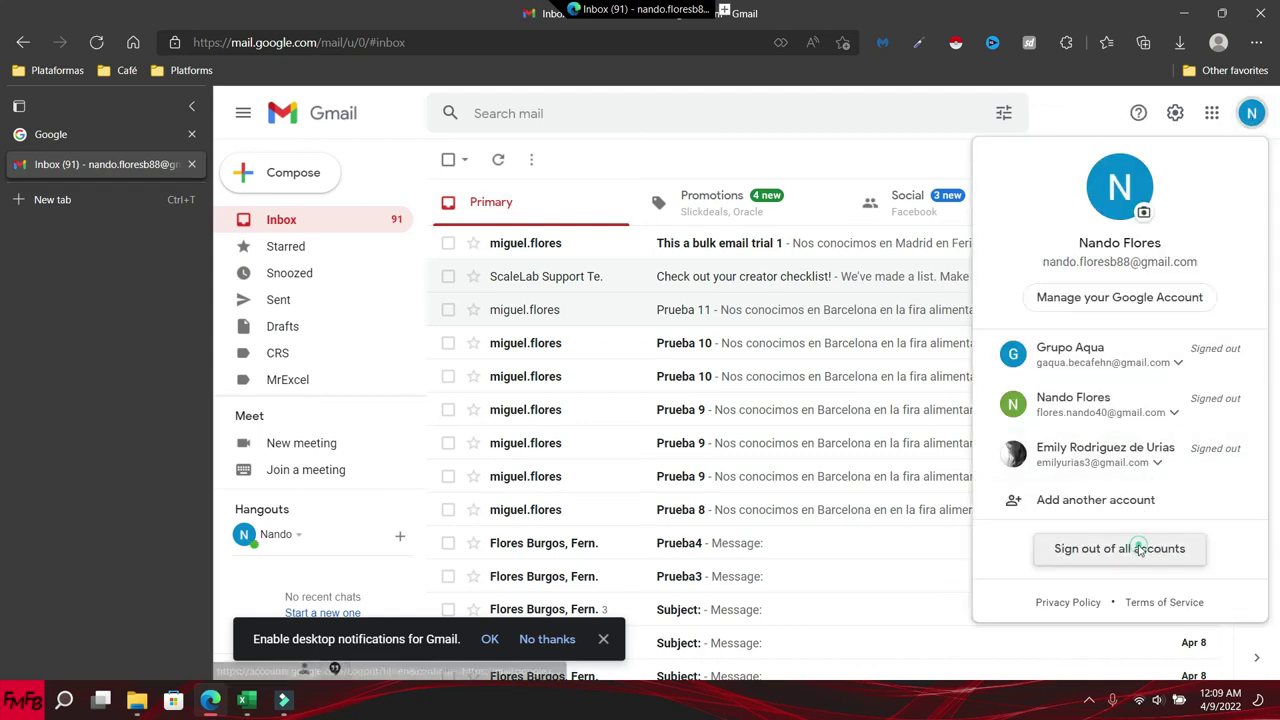
pyautogui.click(1143, 548)
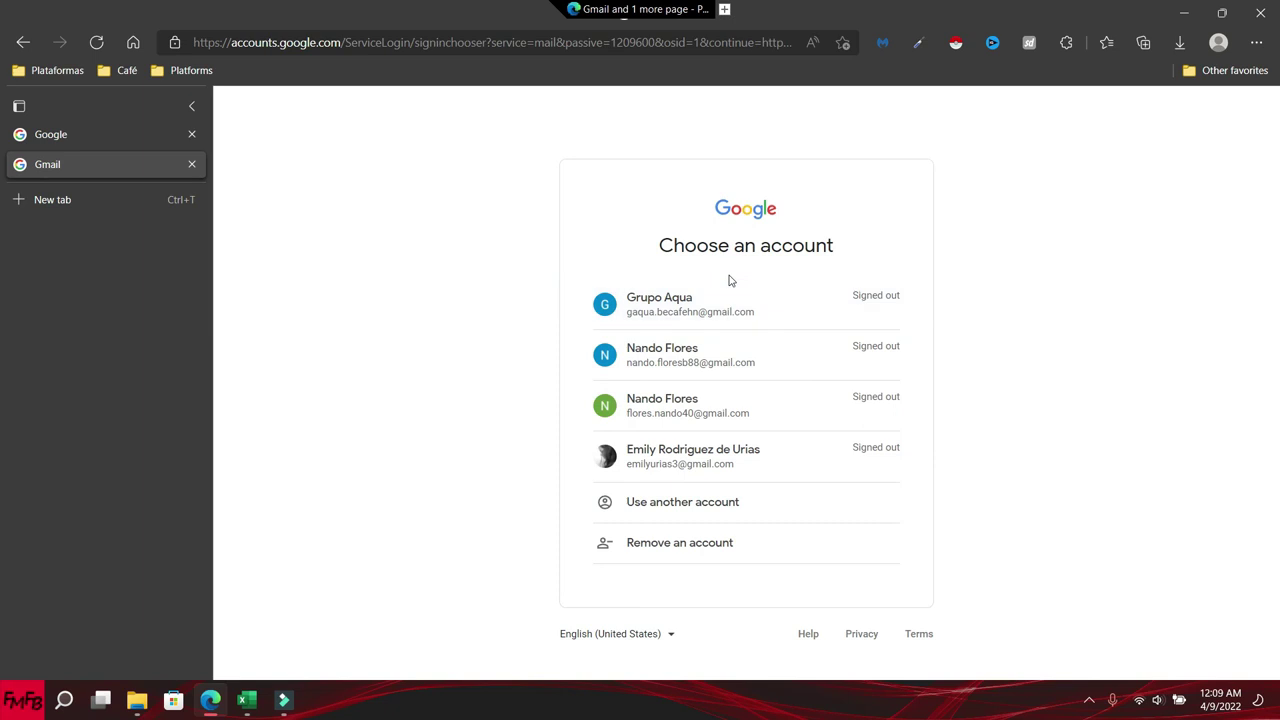
pyautogui.click(683, 402)
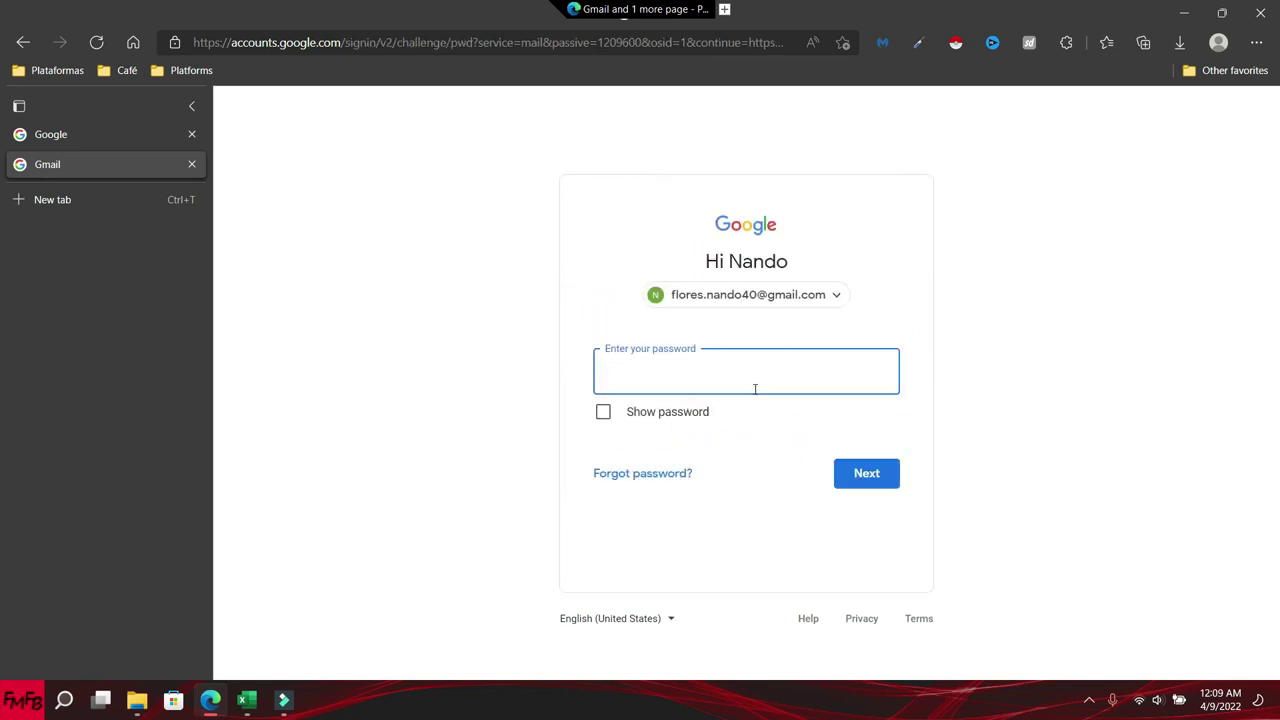
pyautogui.write('*')
pyautogui.press('Return')
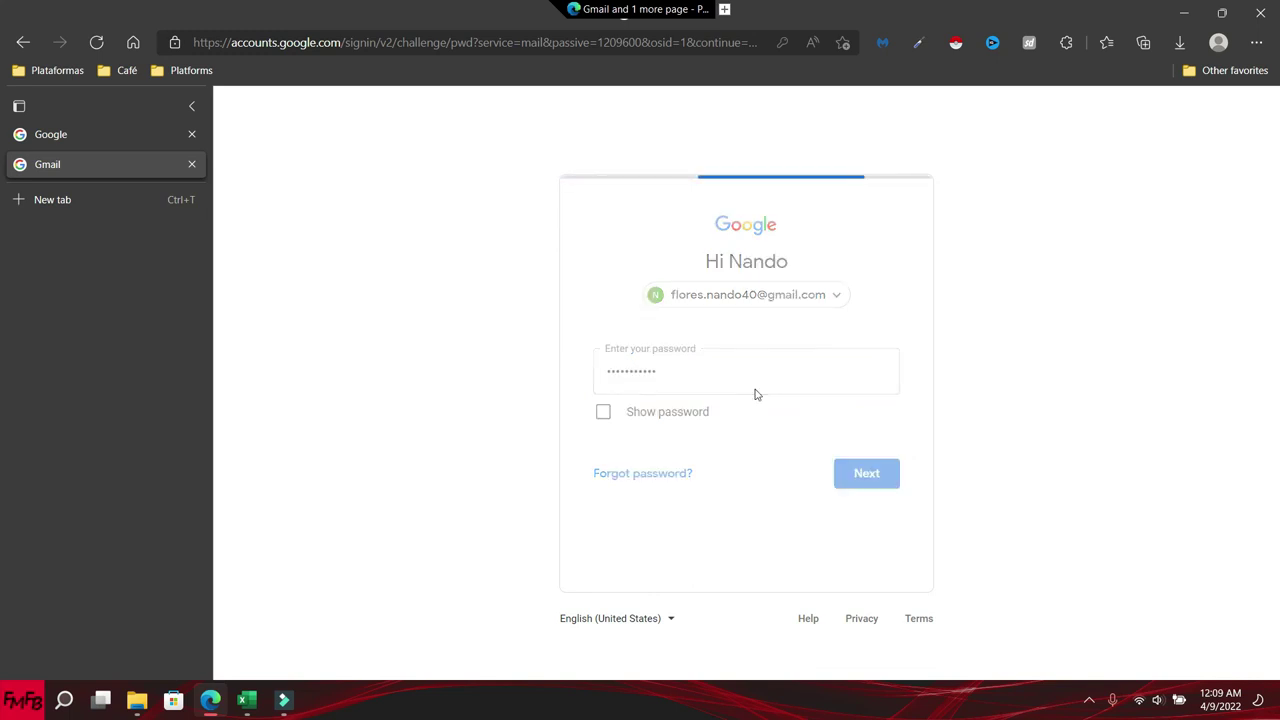